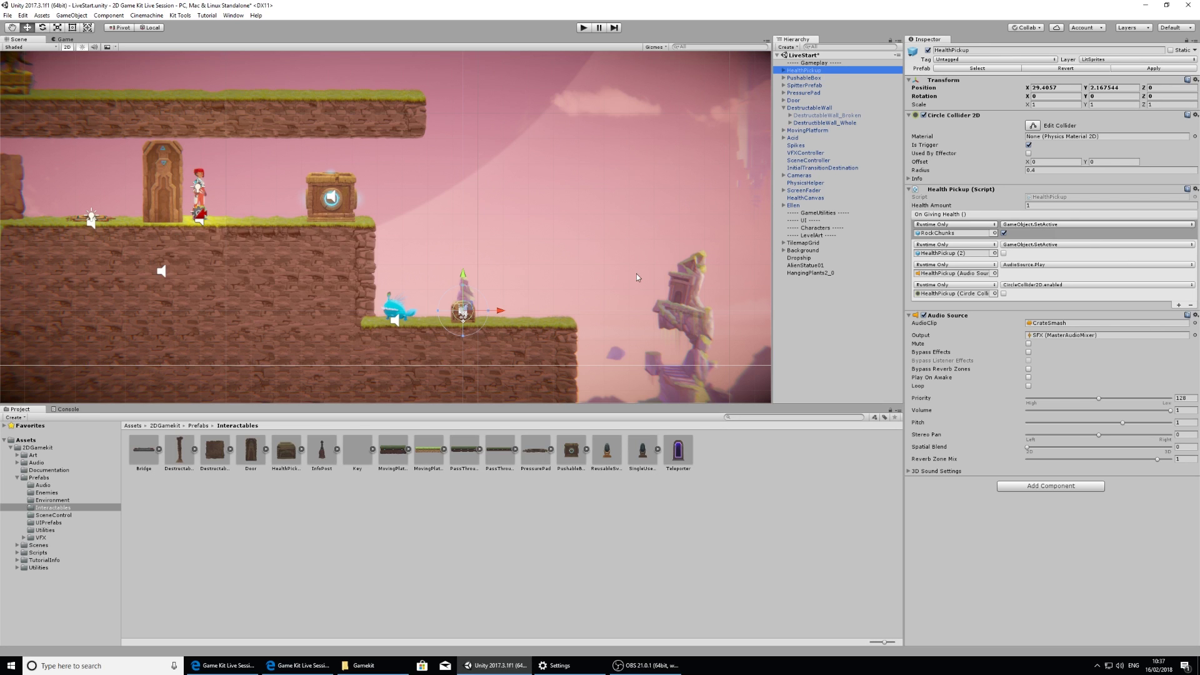
- Move Ellen and the Cameras rig onto the lower grassy platform near the chest and blue enemy, then frame them
{"action": "middle_click_drag", "start_coordinate": [644, 260], "coordinate": [561, 219]}
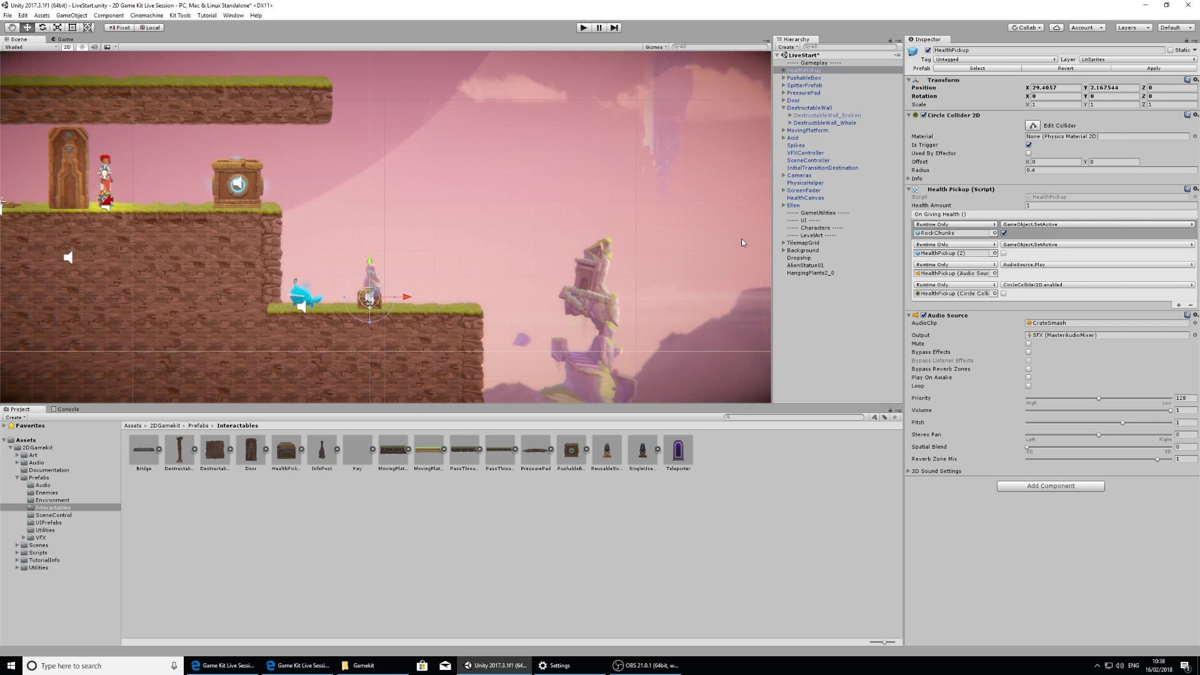
{"action": "left_click", "coordinate": [816, 207]}
{"action": "left_click", "coordinate": [805, 176], "text": "ctrl"}
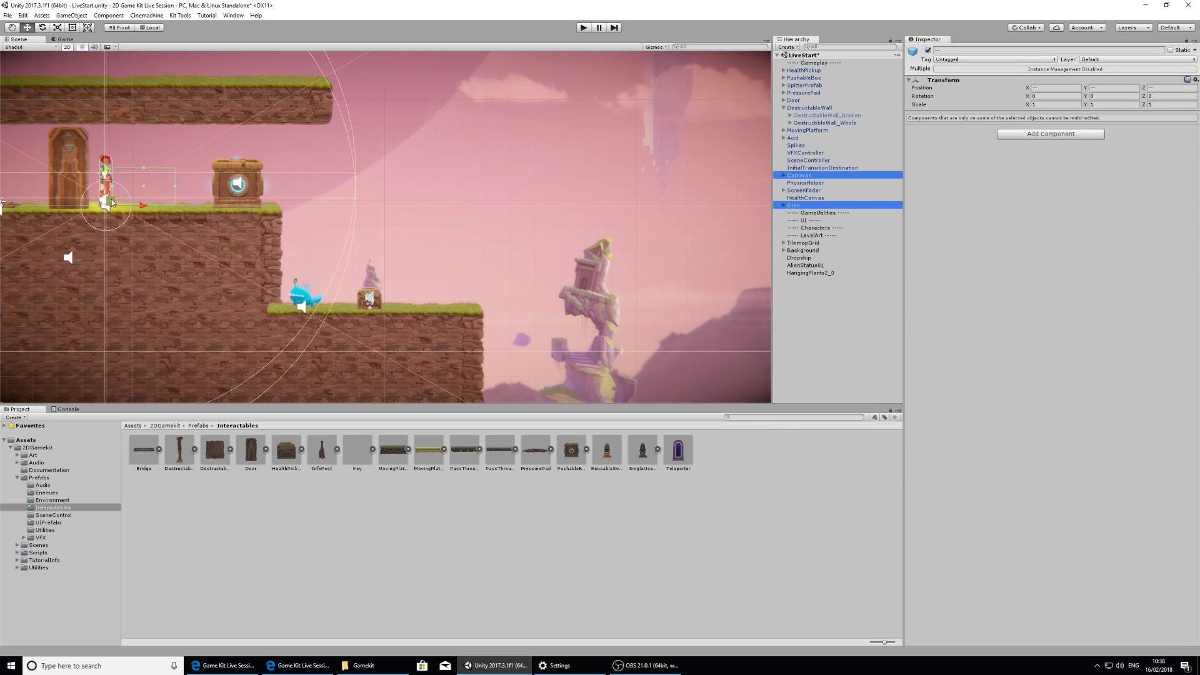
{"action": "left_click_drag", "start_coordinate": [111, 199], "coordinate": [396, 202]}
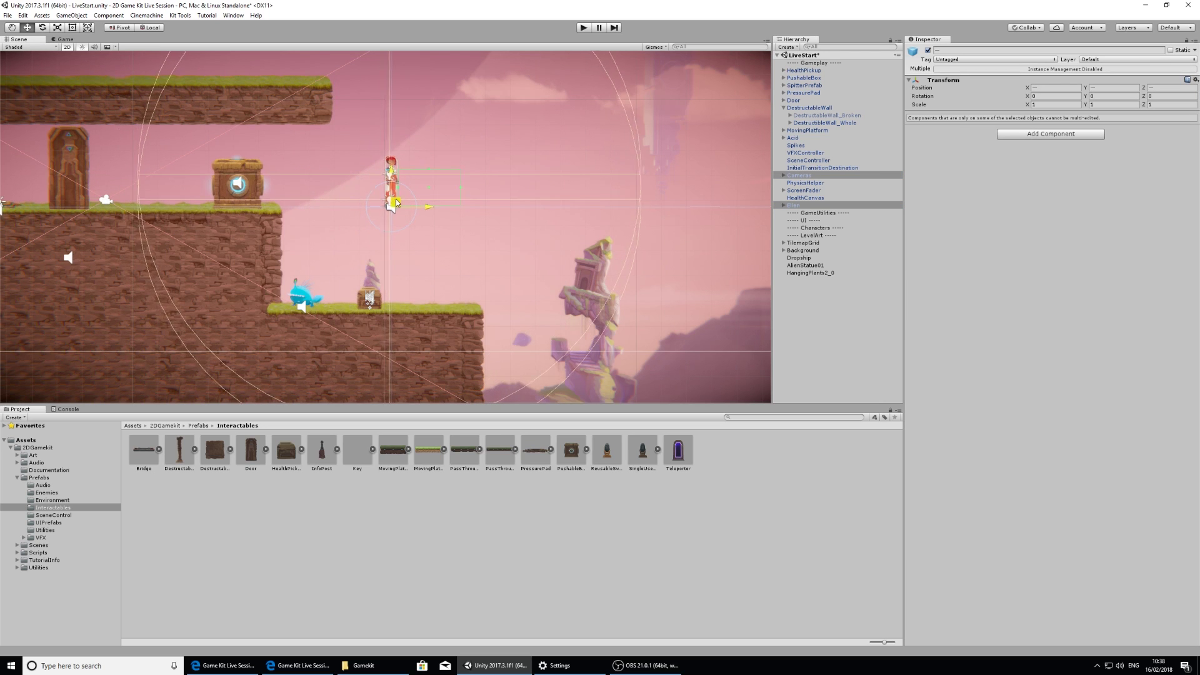
{"action": "left_click_drag", "start_coordinate": [396, 202], "coordinate": [412, 309]}
{"action": "scroll", "coordinate": [430, 313], "scroll_direction": "up", "scroll_amount": 2}
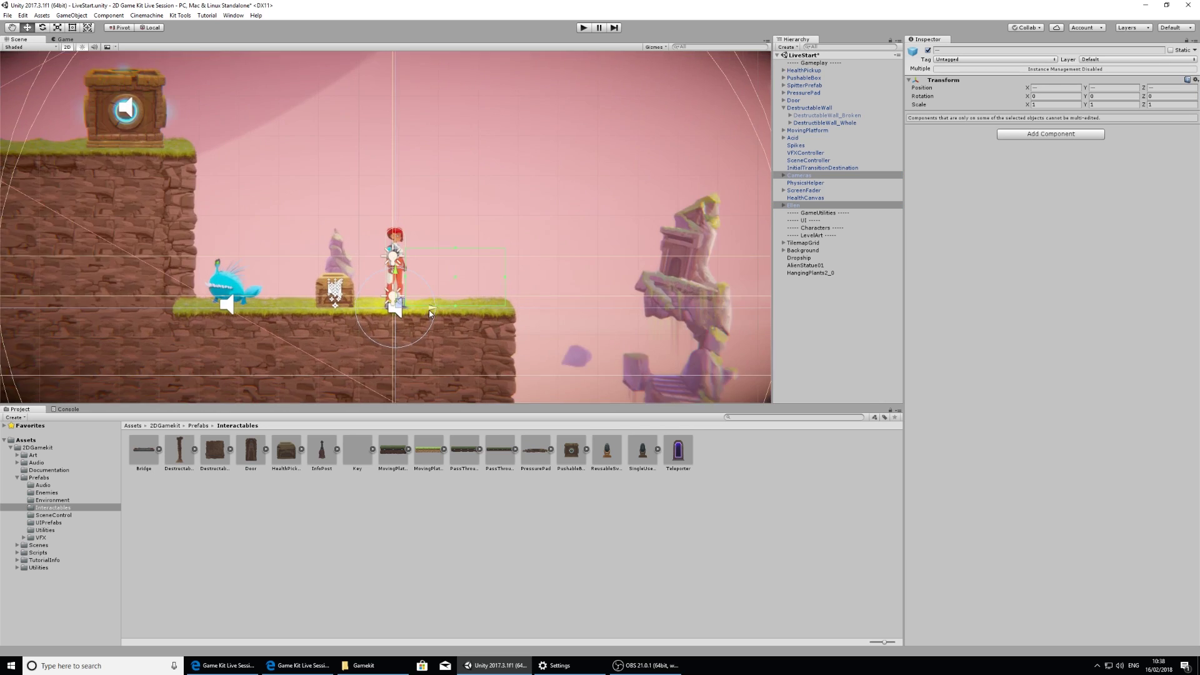
{"action": "scroll", "coordinate": [430, 309], "scroll_direction": "up", "scroll_amount": 1}
{"action": "scroll", "coordinate": [370, 268], "scroll_direction": "up", "scroll_amount": 2}
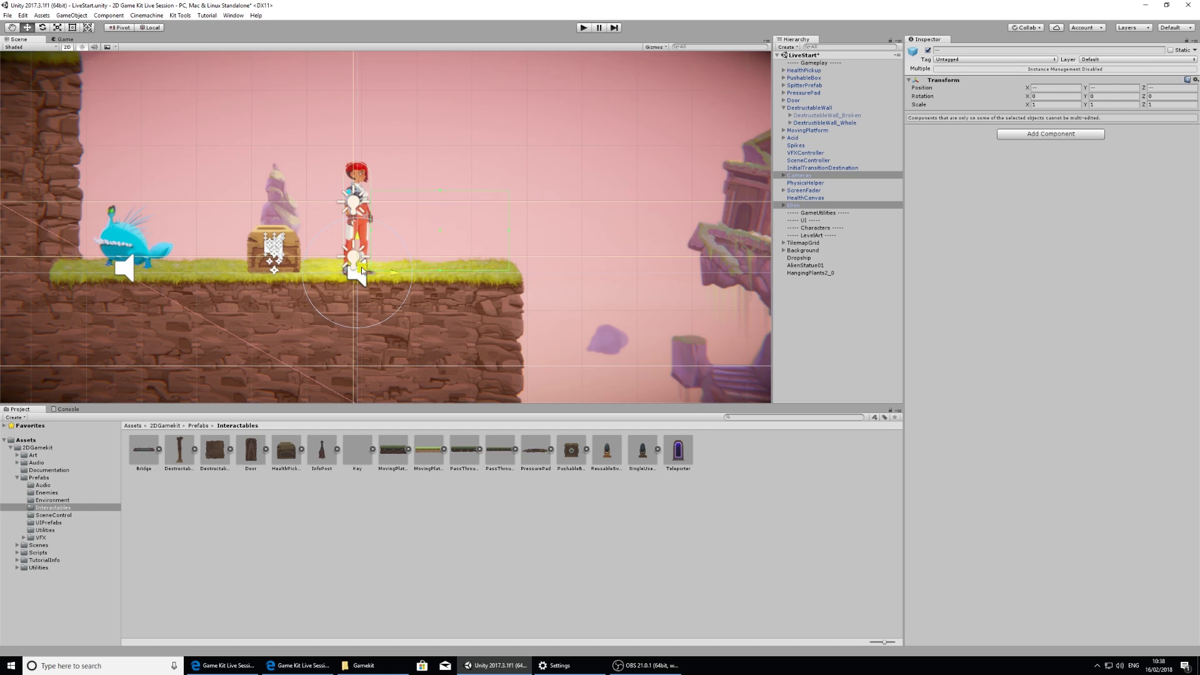
{"action": "scroll", "coordinate": [388, 267], "scroll_direction": "down", "scroll_amount": 2}
{"action": "scroll", "coordinate": [411, 265], "scroll_direction": "down", "scroll_amount": 2}
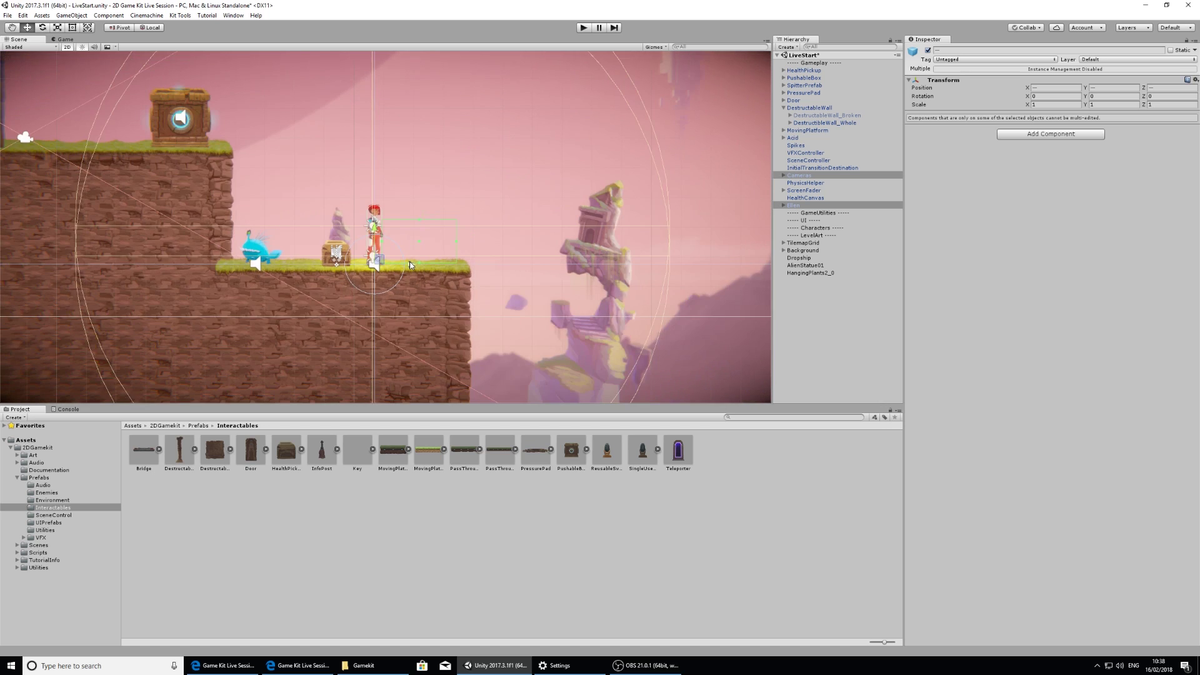
{"action": "key", "text": "f"}
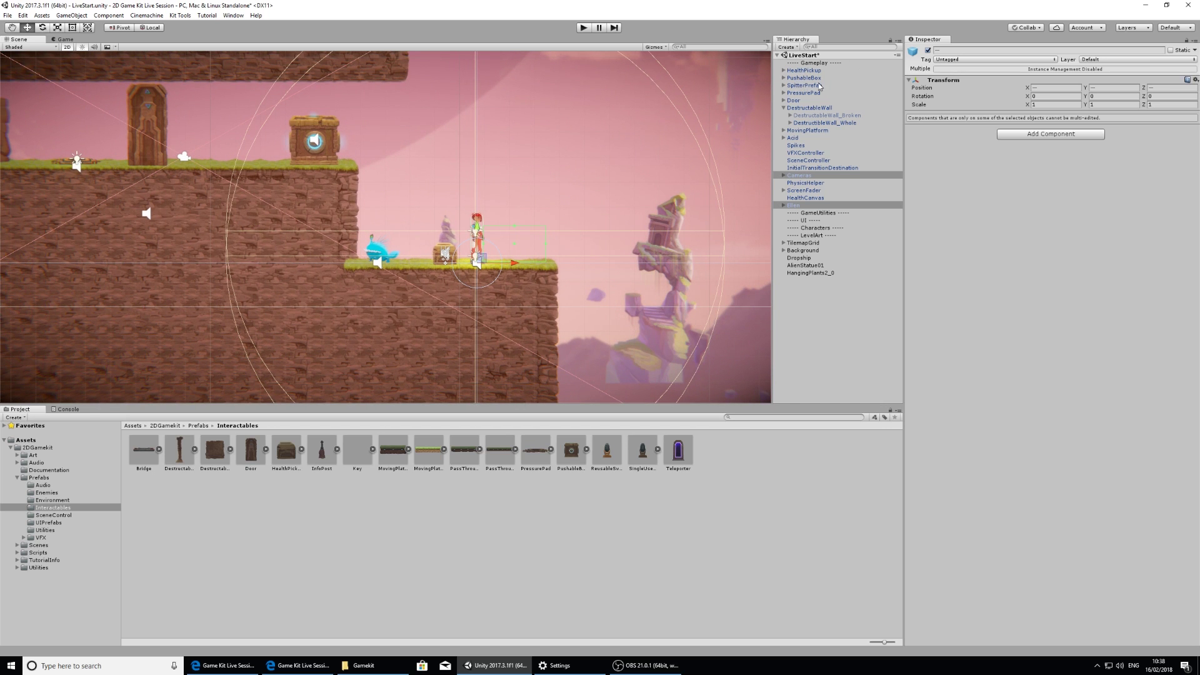
- Select SpitterPrefab to show its detection cone, and pan to the open gap right of Ellen
{"action": "left_click", "coordinate": [816, 85]}
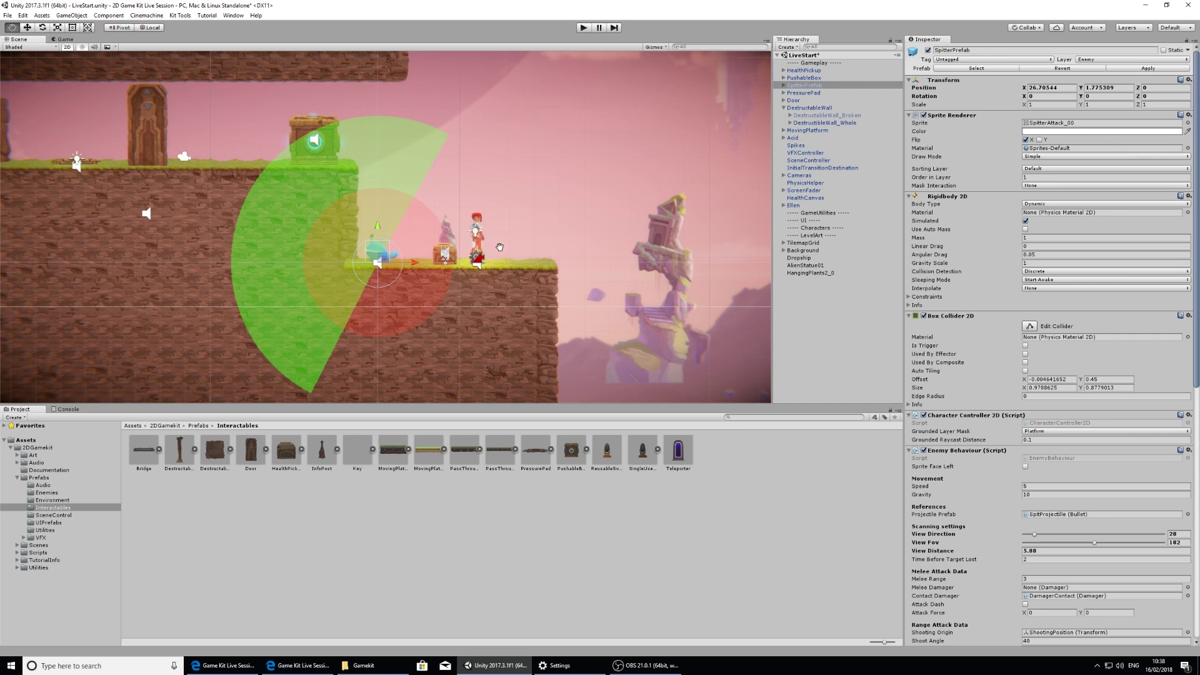
{"action": "scroll", "coordinate": [489, 253], "scroll_direction": "up", "scroll_amount": 1}
{"action": "mouse_move", "coordinate": [489, 253]}
{"action": "middle_mouse_down"}
{"action": "mouse_move", "coordinate": [439, 233]}
{"action": "mouse_move", "coordinate": [425, 270]}
{"action": "mouse_move", "coordinate": [475, 260]}
{"action": "middle_mouse_up"}
{"action": "scroll", "coordinate": [440, 233], "scroll_direction": "up", "scroll_amount": 1}
{"action": "scroll", "coordinate": [431, 237], "scroll_direction": "down", "scroll_amount": 2}
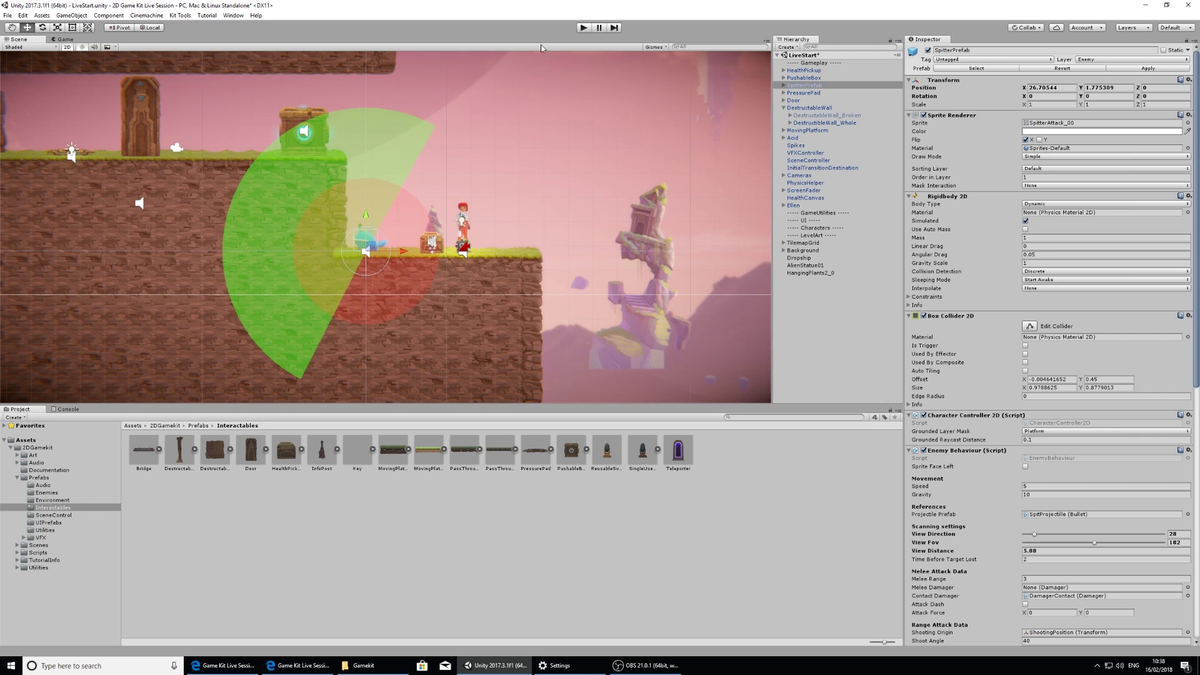
{"action": "middle_click_drag", "start_coordinate": [497, 254], "coordinate": [415, 256]}
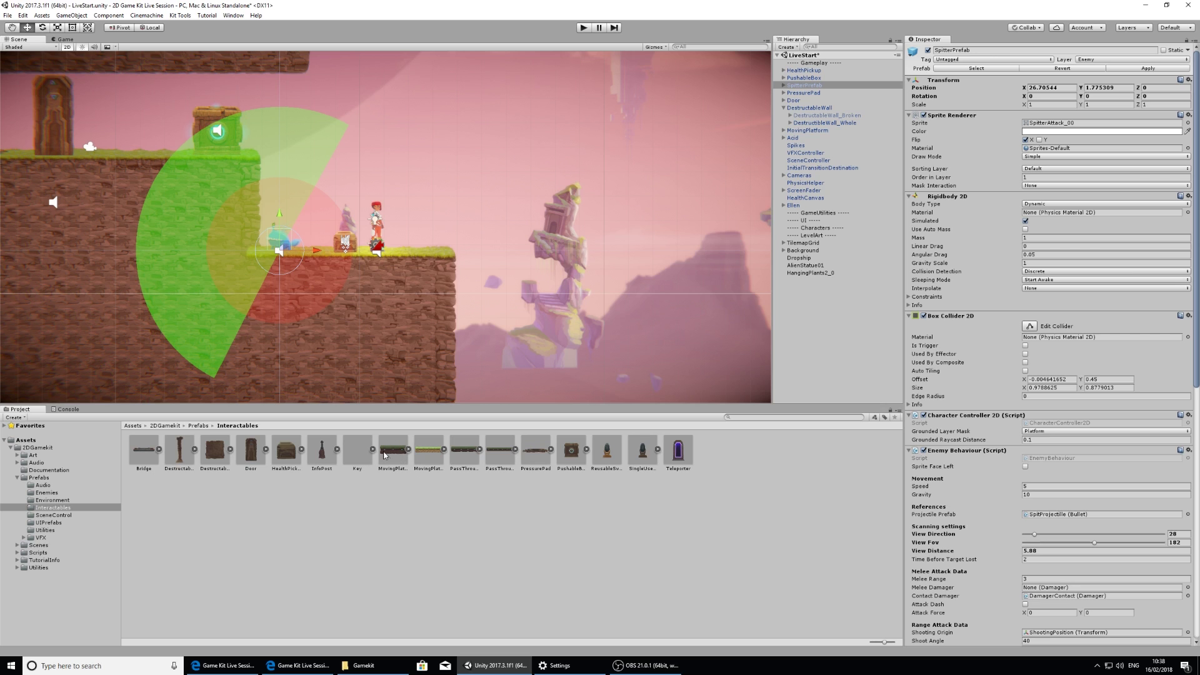
- Place a MovingPlatform prefab in the gap right of Ellen's ledge, with Node 1 directly above it
{"action": "left_click_drag", "start_coordinate": [385, 455], "coordinate": [519, 257]}
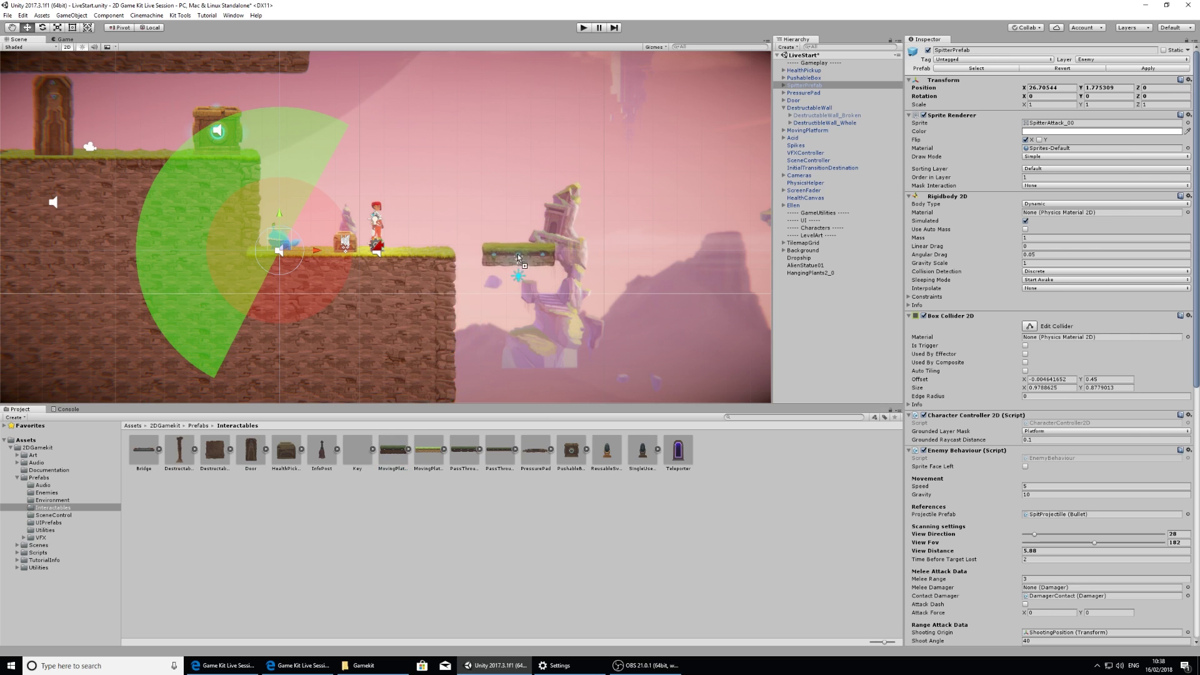
{"action": "left_click_drag", "start_coordinate": [518, 256], "coordinate": [513, 262]}
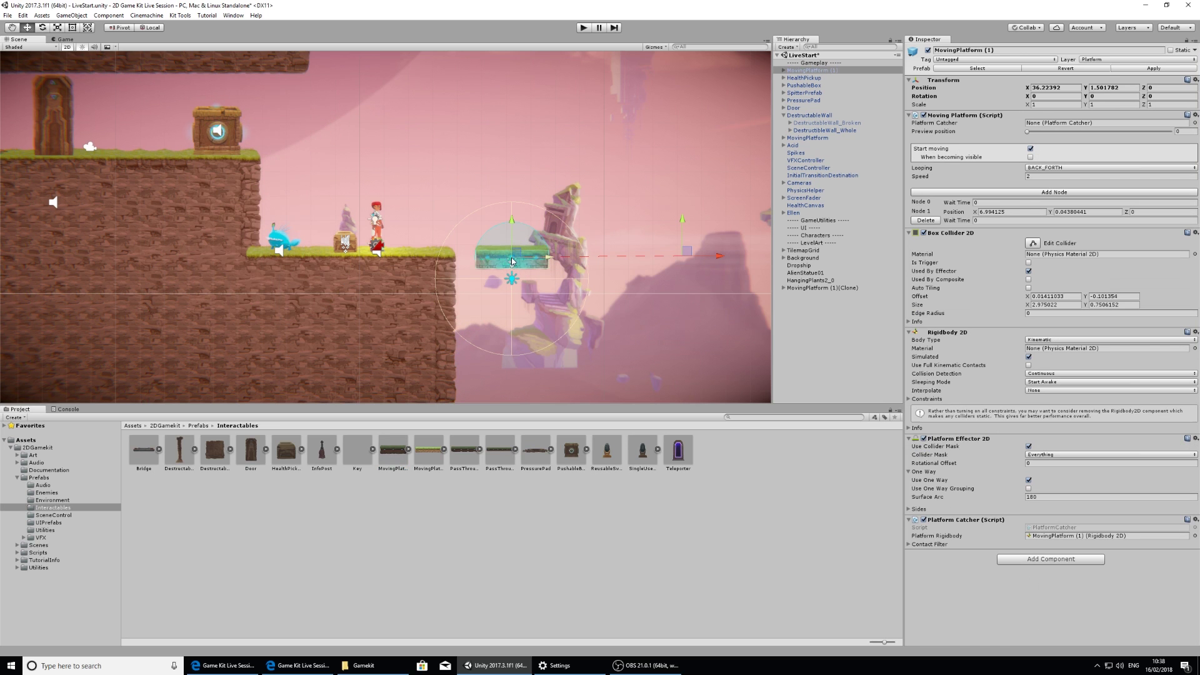
{"action": "middle_click_drag", "start_coordinate": [612, 304], "coordinate": [494, 290]}
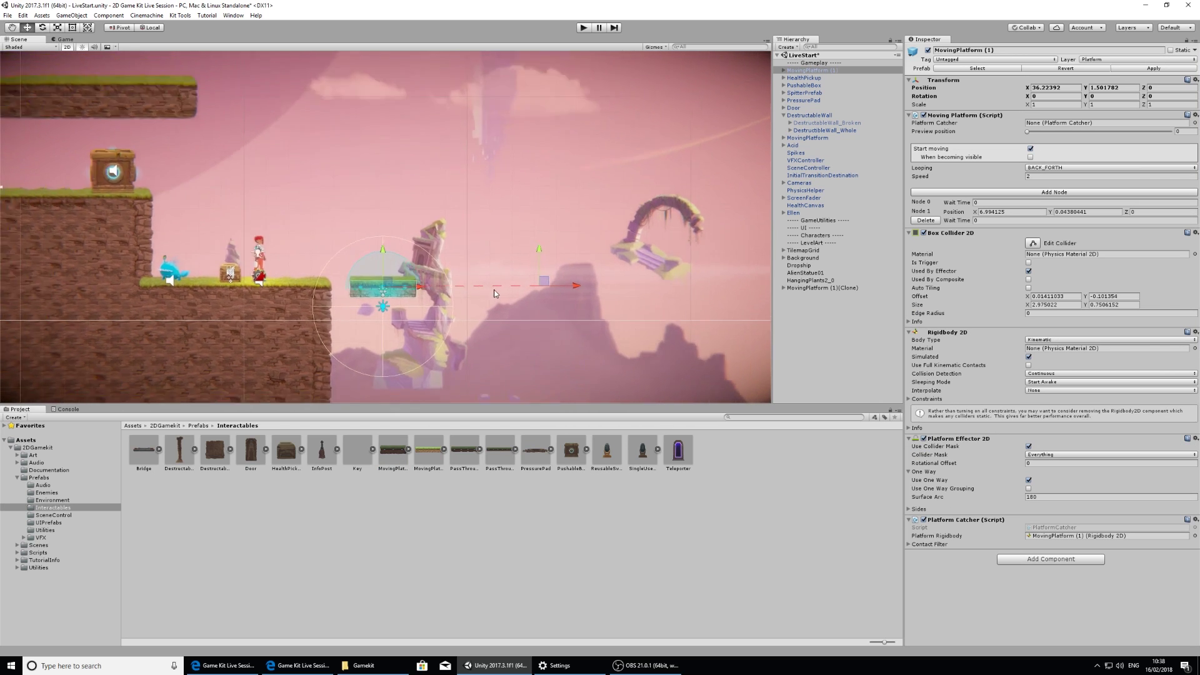
{"action": "scroll", "coordinate": [500, 294], "scroll_direction": "down", "scroll_amount": 2}
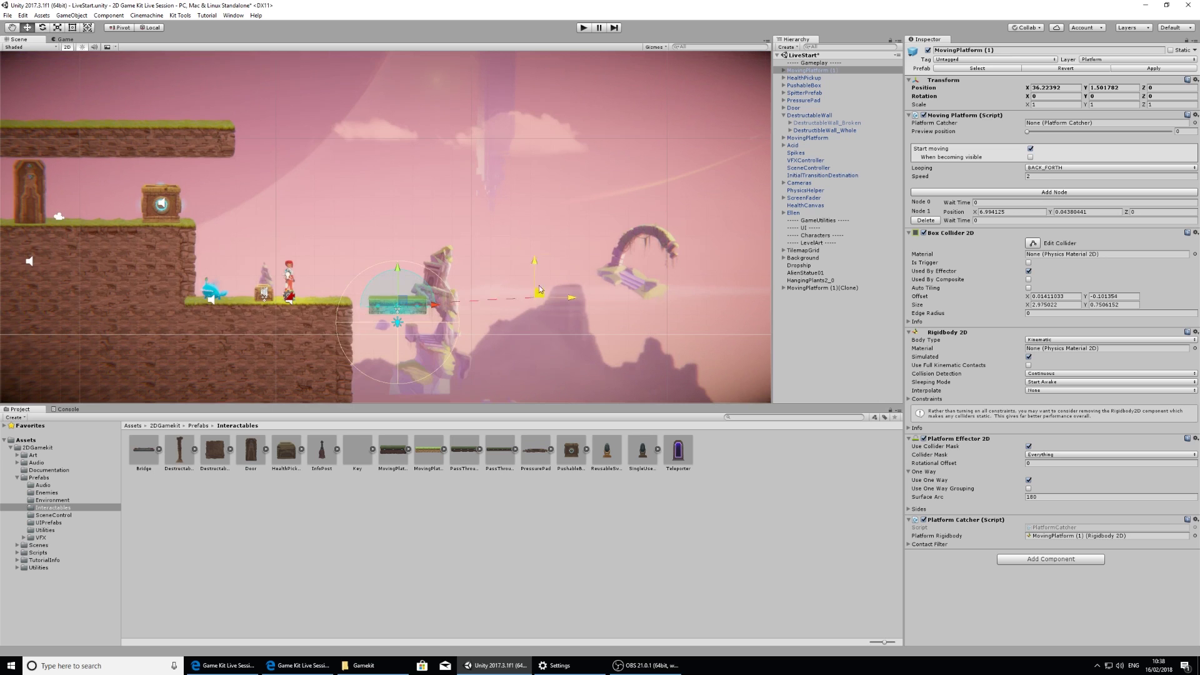
{"action": "left_click_drag", "start_coordinate": [540, 290], "coordinate": [404, 138]}
- Add a second node to the platform path and preview the motion toward it
{"action": "left_click", "coordinate": [1055, 193]}
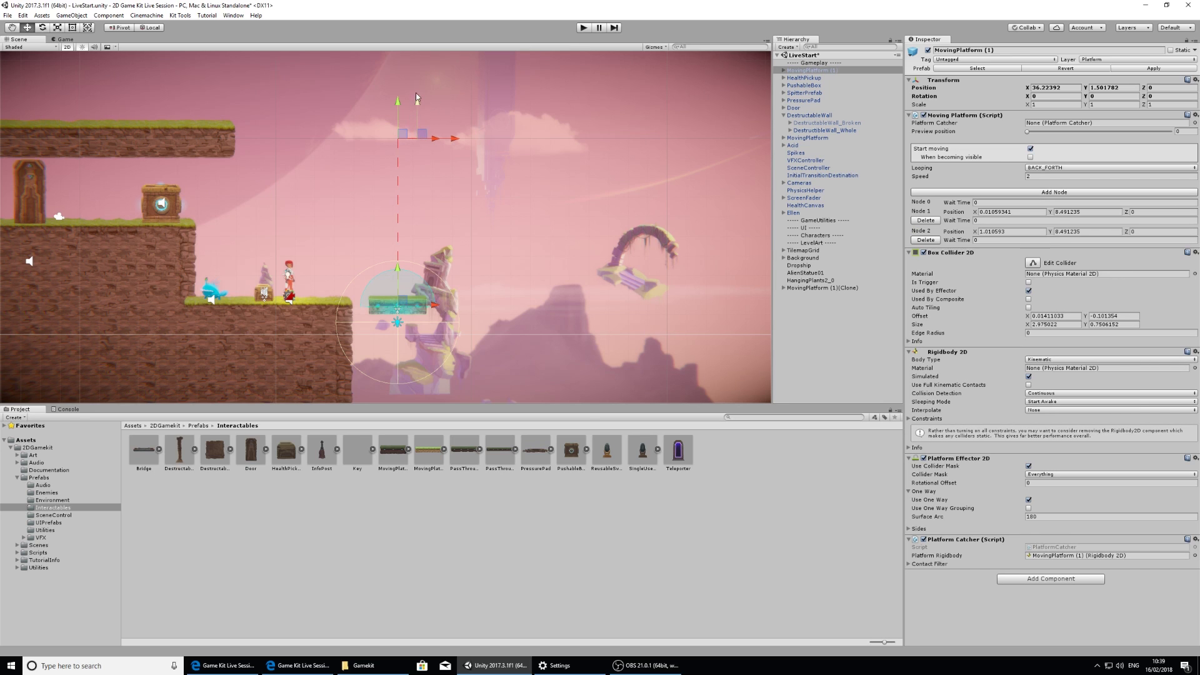
{"action": "mouse_move", "coordinate": [428, 134]}
{"action": "left_mouse_down"}
{"action": "mouse_move", "coordinate": [612, 164]}
{"action": "mouse_move", "coordinate": [331, 103]}
{"action": "mouse_move", "coordinate": [350, 125]}
{"action": "mouse_move", "coordinate": [570, 139]}
{"action": "mouse_move", "coordinate": [570, 203]}
{"action": "mouse_move", "coordinate": [506, 121]}
{"action": "mouse_move", "coordinate": [580, 209]}
{"action": "left_mouse_up"}
{"action": "mouse_move", "coordinate": [1028, 132]}
{"action": "left_mouse_down"}
{"action": "mouse_move", "coordinate": [1179, 157]}
{"action": "mouse_move", "coordinate": [1067, 156]}
{"action": "mouse_move", "coordinate": [1177, 166]}
{"action": "mouse_move", "coordinate": [1007, 155]}
{"action": "left_mouse_up"}
- Reposition Node 2 to the upper left, fine-tuning it while scrubbing Preview position
{"action": "mouse_move", "coordinate": [550, 197]}
{"action": "left_mouse_down"}
{"action": "mouse_move", "coordinate": [247, 116]}
{"action": "mouse_move", "coordinate": [249, 136]}
{"action": "left_mouse_up"}
{"action": "left_click_drag", "start_coordinate": [1029, 132], "coordinate": [1157, 132]}
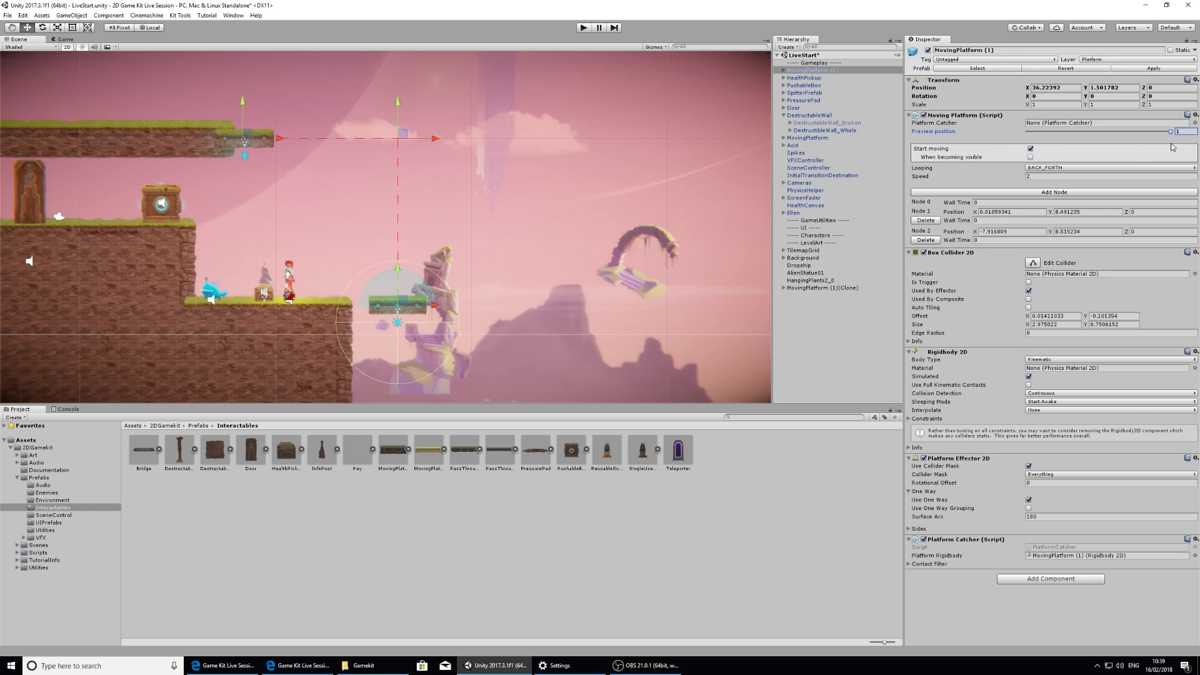
{"action": "left_click_drag", "start_coordinate": [1158, 132], "coordinate": [1026, 131]}
{"action": "left_click_drag", "start_coordinate": [255, 136], "coordinate": [267, 137]}
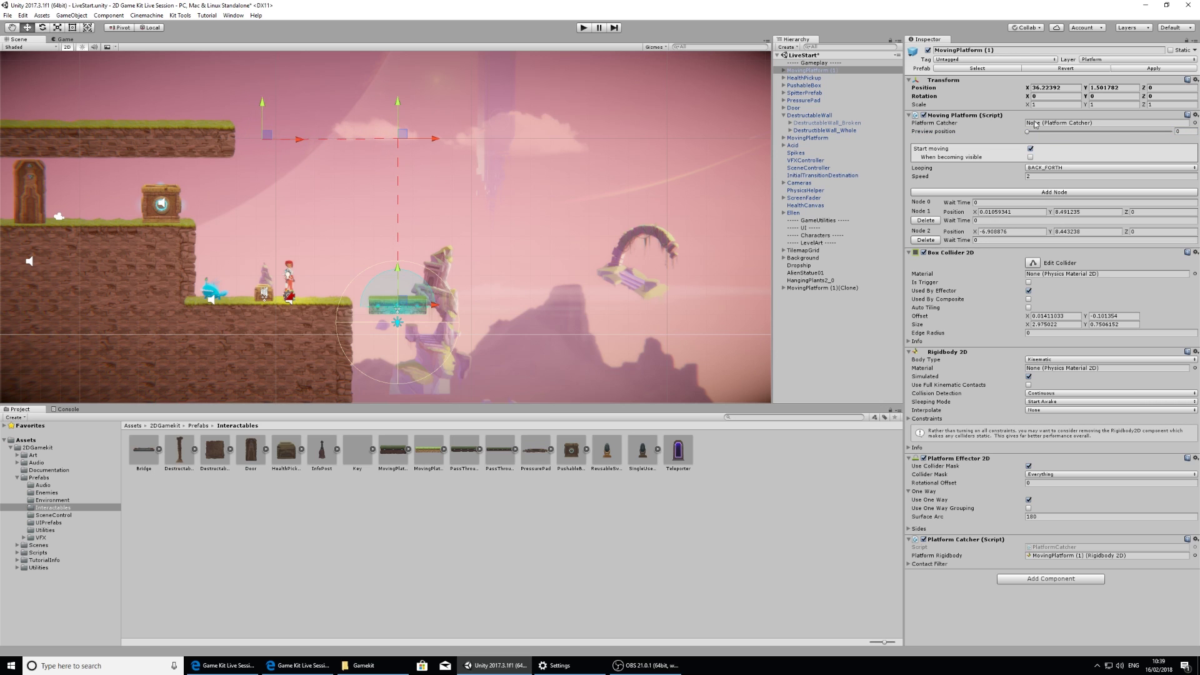
{"action": "mouse_move", "coordinate": [1028, 132]}
{"action": "left_mouse_down"}
{"action": "mouse_move", "coordinate": [1180, 150]}
{"action": "mouse_move", "coordinate": [1002, 147]}
{"action": "left_mouse_up"}
{"action": "left_click_drag", "start_coordinate": [300, 139], "coordinate": [304, 139]}
{"action": "left_click", "coordinate": [1063, 194]}
{"action": "left_click", "coordinate": [1062, 193]}
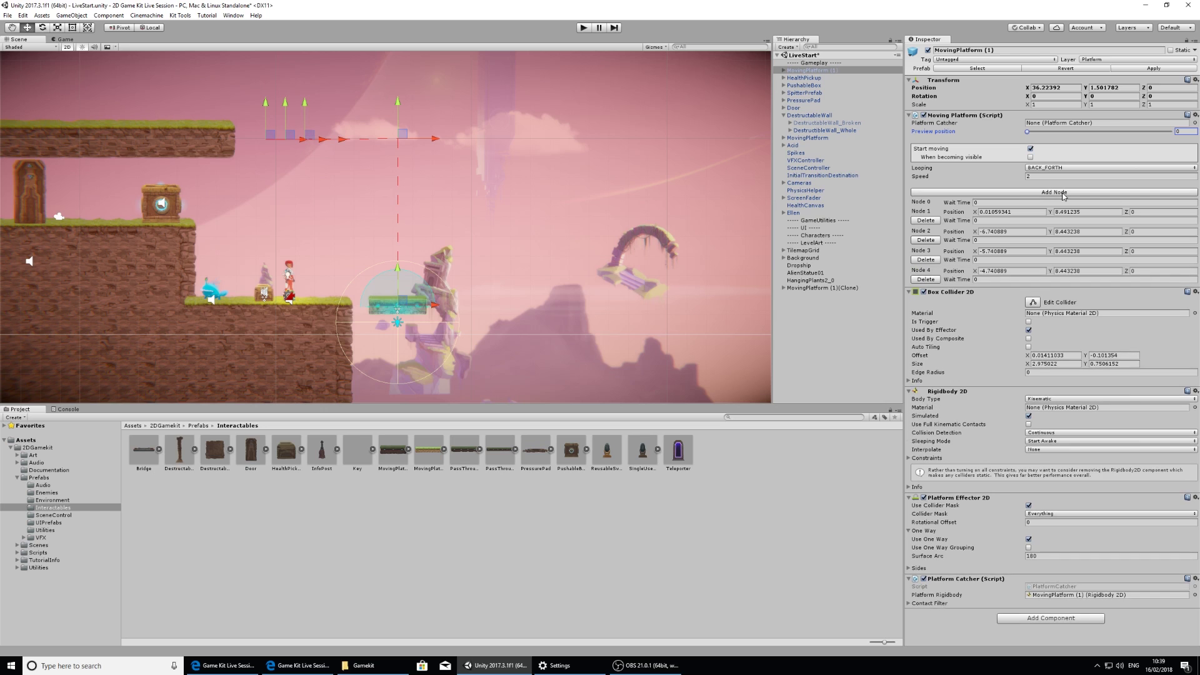
{"action": "left_click_drag", "start_coordinate": [310, 134], "coordinate": [367, 78]}
{"action": "mouse_move", "coordinate": [290, 134]}
{"action": "left_mouse_down"}
{"action": "mouse_move", "coordinate": [297, 80]}
{"action": "mouse_move", "coordinate": [280, 88]}
{"action": "left_mouse_up"}
{"action": "left_click_drag", "start_coordinate": [367, 78], "coordinate": [419, 75]}
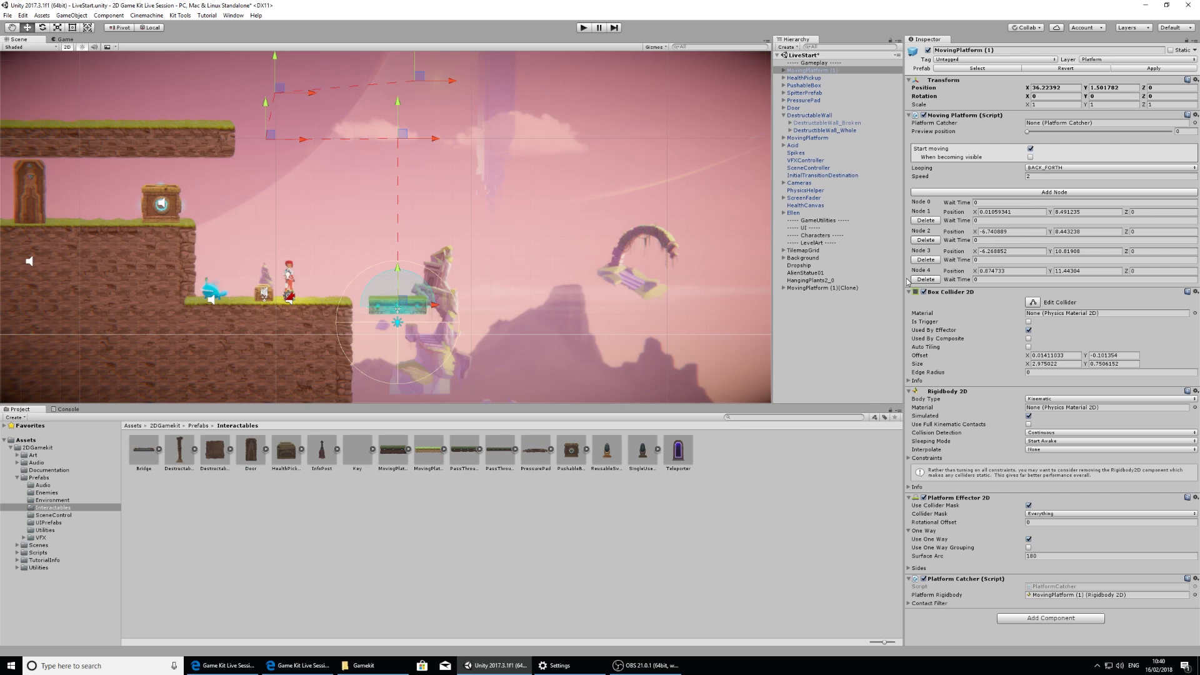
{"action": "left_click", "coordinate": [929, 281]}
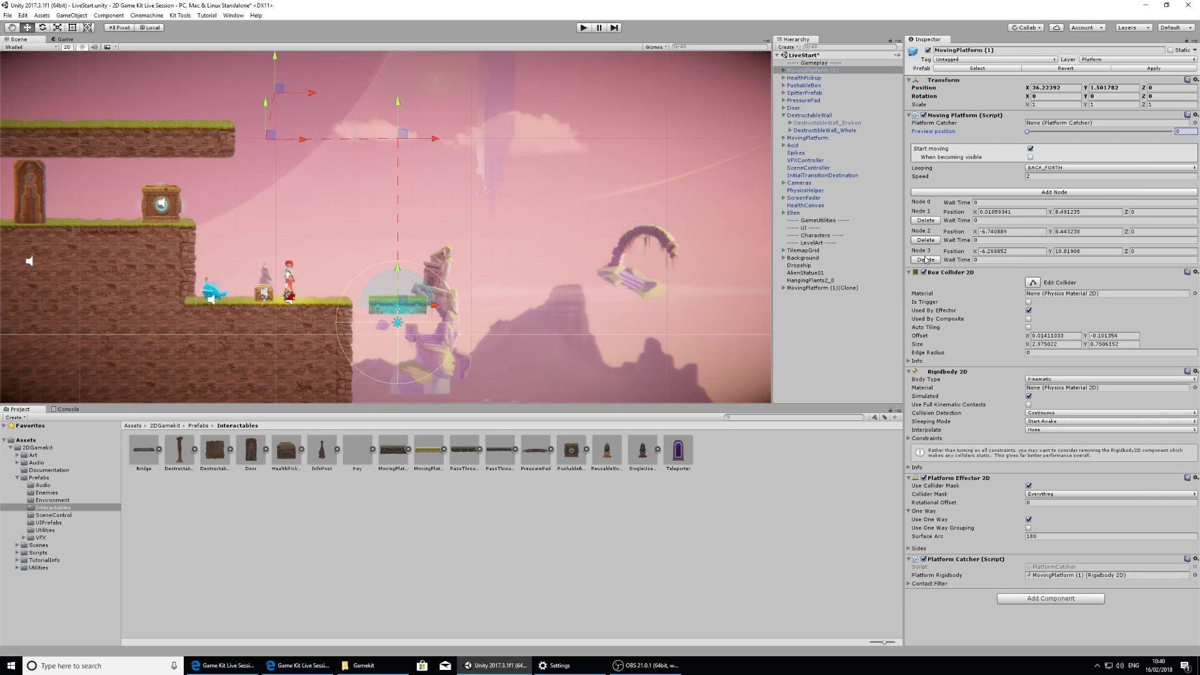
{"action": "left_click", "coordinate": [925, 259]}
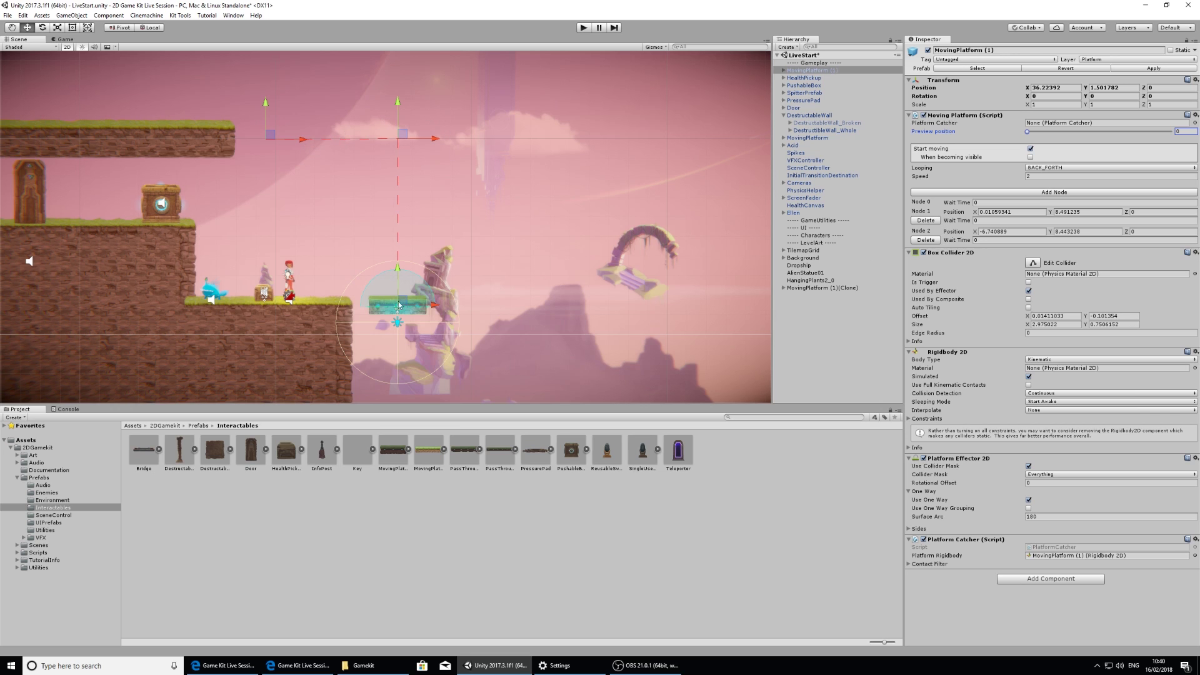
- Pan and zoom the Scene view around the moving platform and Ellen's ledge
{"action": "scroll", "coordinate": [492, 279], "scroll_direction": "up", "scroll_amount": 2}
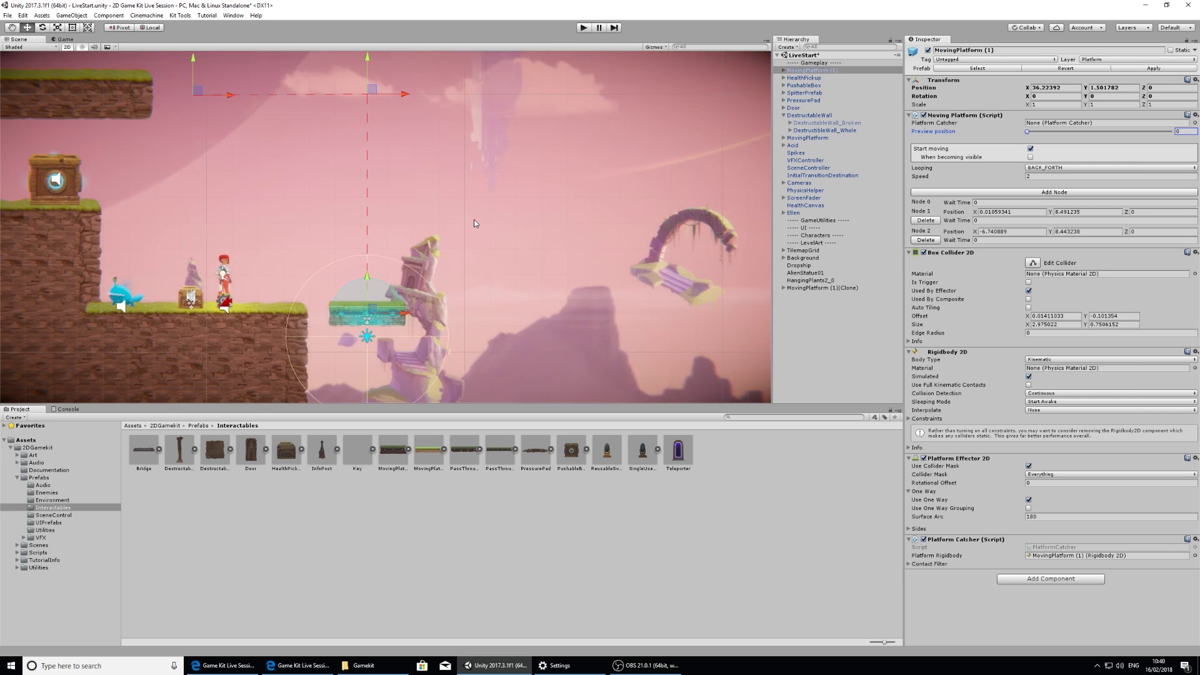
{"action": "scroll", "coordinate": [473, 220], "scroll_direction": "down", "scroll_amount": 3}
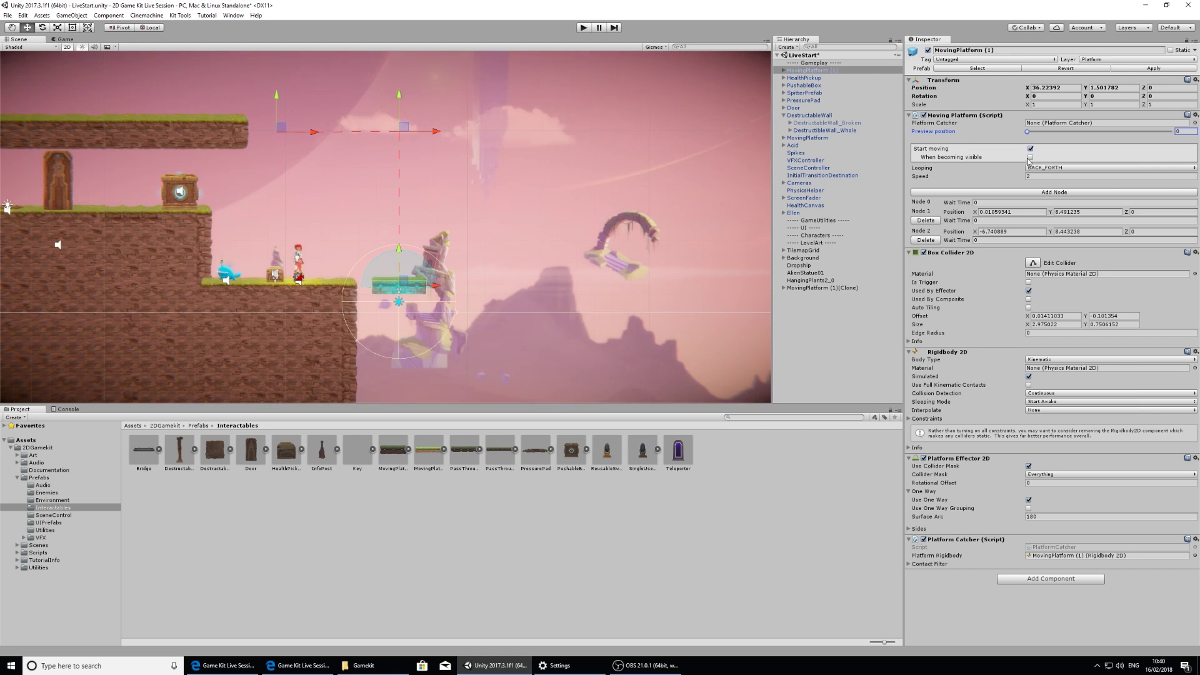
{"action": "middle_click_drag", "start_coordinate": [461, 289], "coordinate": [509, 255]}
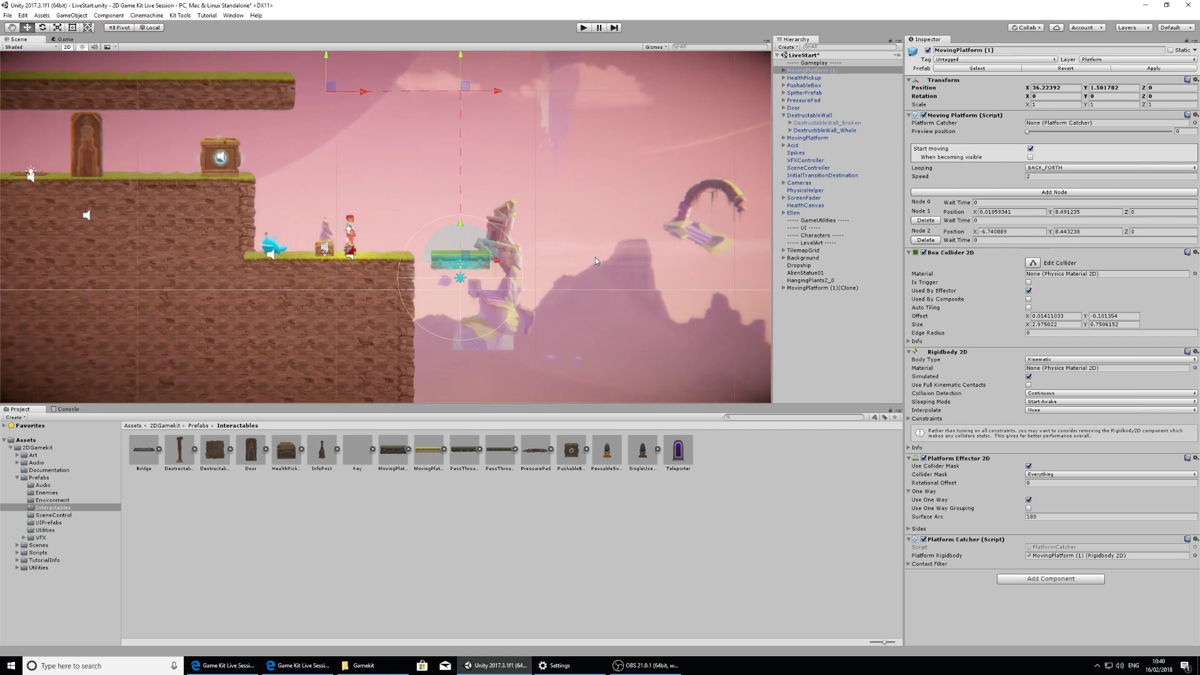
{"action": "scroll", "coordinate": [509, 256], "scroll_direction": "down", "scroll_amount": 1}
{"action": "middle_click_drag", "start_coordinate": [512, 250], "coordinate": [541, 249]}
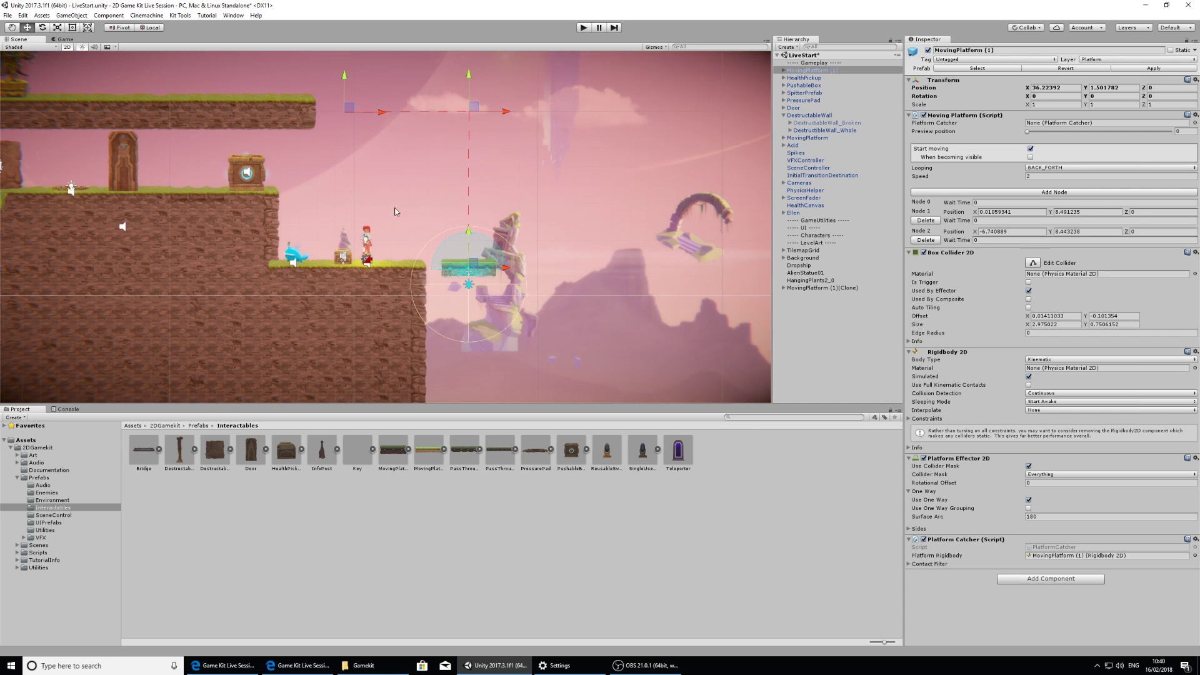
{"action": "scroll", "coordinate": [533, 283], "scroll_direction": "up", "scroll_amount": 1}
{"action": "scroll", "coordinate": [537, 279], "scroll_direction": "up", "scroll_amount": 1}
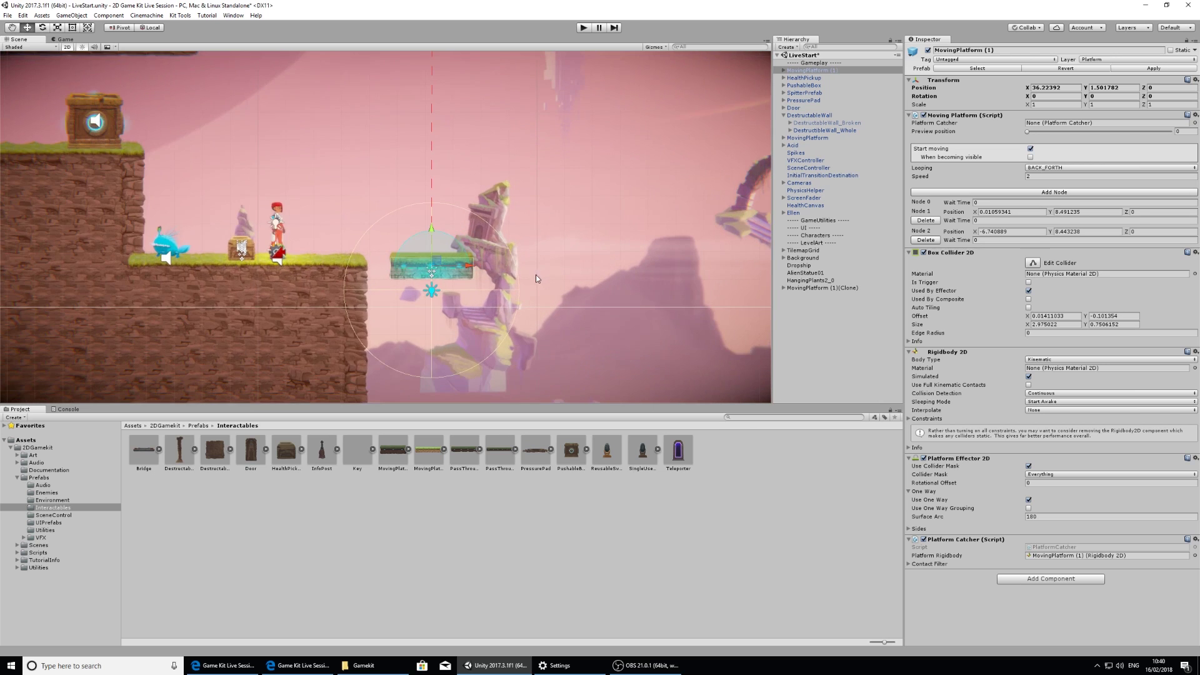
{"action": "middle_click_drag", "start_coordinate": [528, 266], "coordinate": [561, 245]}
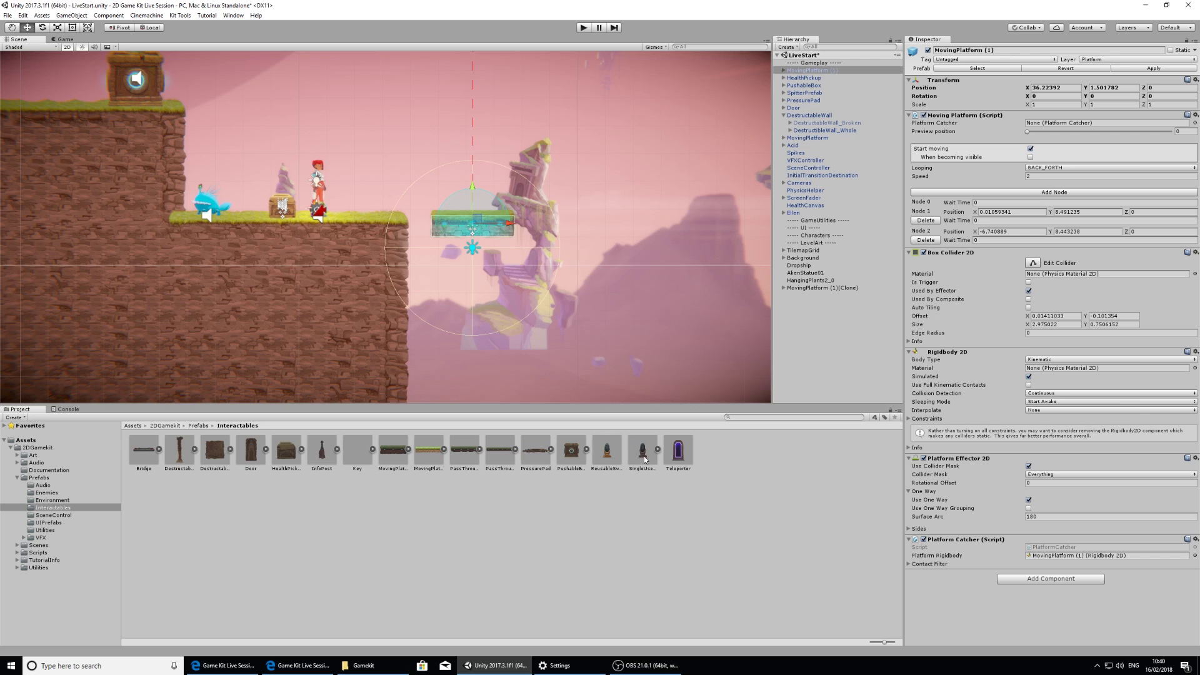
- Place a SingleUseSwitch on the grass ledge just left of the platform gap, nudged slightly right
{"action": "left_click_drag", "start_coordinate": [645, 460], "coordinate": [618, 316]}
{"action": "left_click_drag", "start_coordinate": [374, 197], "coordinate": [371, 218]}
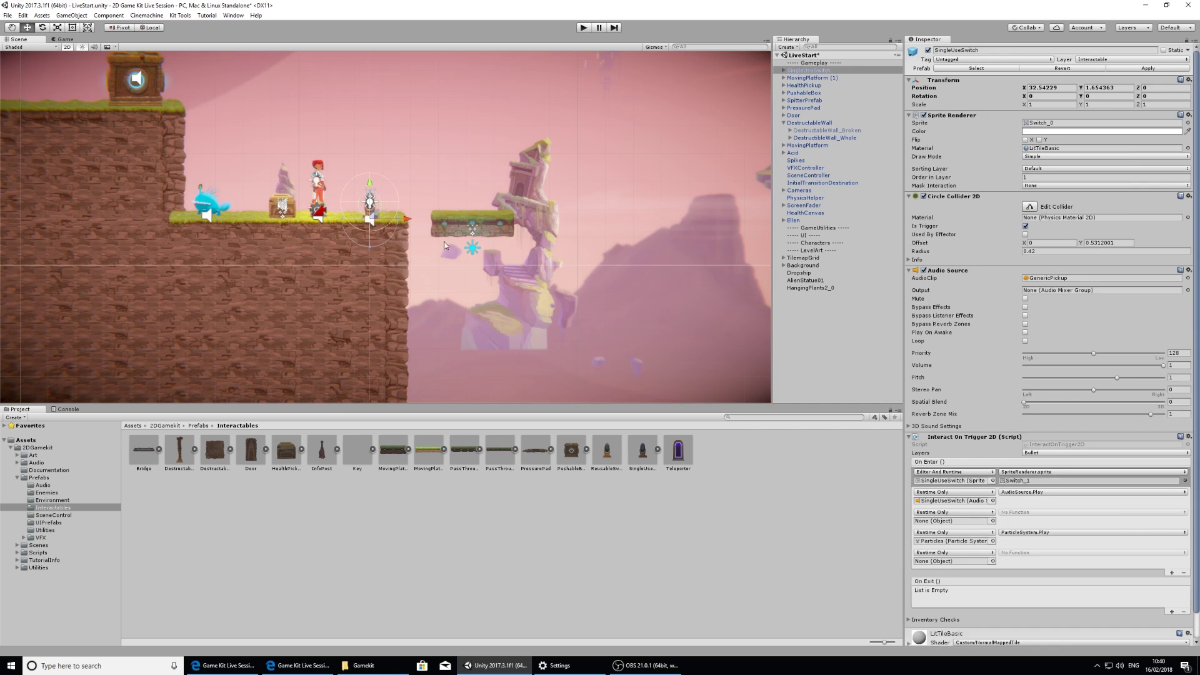
{"action": "scroll", "coordinate": [449, 238], "scroll_direction": "up", "scroll_amount": 2}
{"action": "scroll", "coordinate": [449, 239], "scroll_direction": "up", "scroll_amount": 2}
{"action": "middle_click_drag", "start_coordinate": [361, 233], "coordinate": [486, 267]}
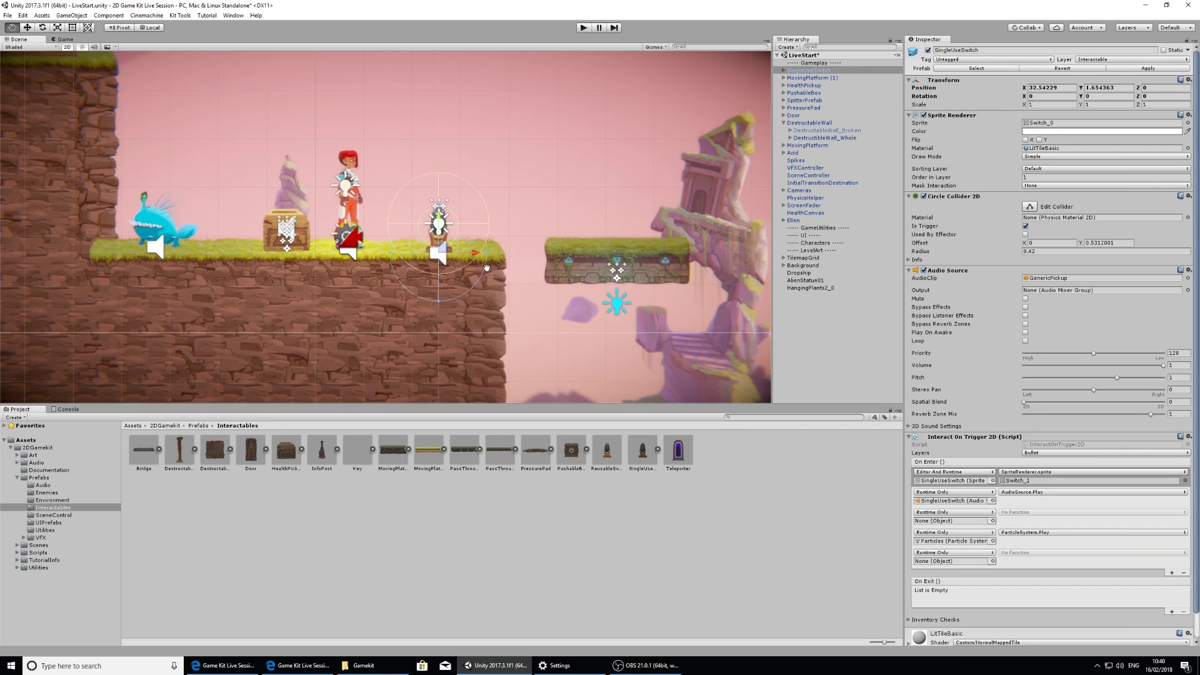
{"action": "left_click_drag", "start_coordinate": [445, 248], "coordinate": [451, 245]}
{"action": "scroll", "coordinate": [610, 274], "scroll_direction": "down", "scroll_amount": 2}
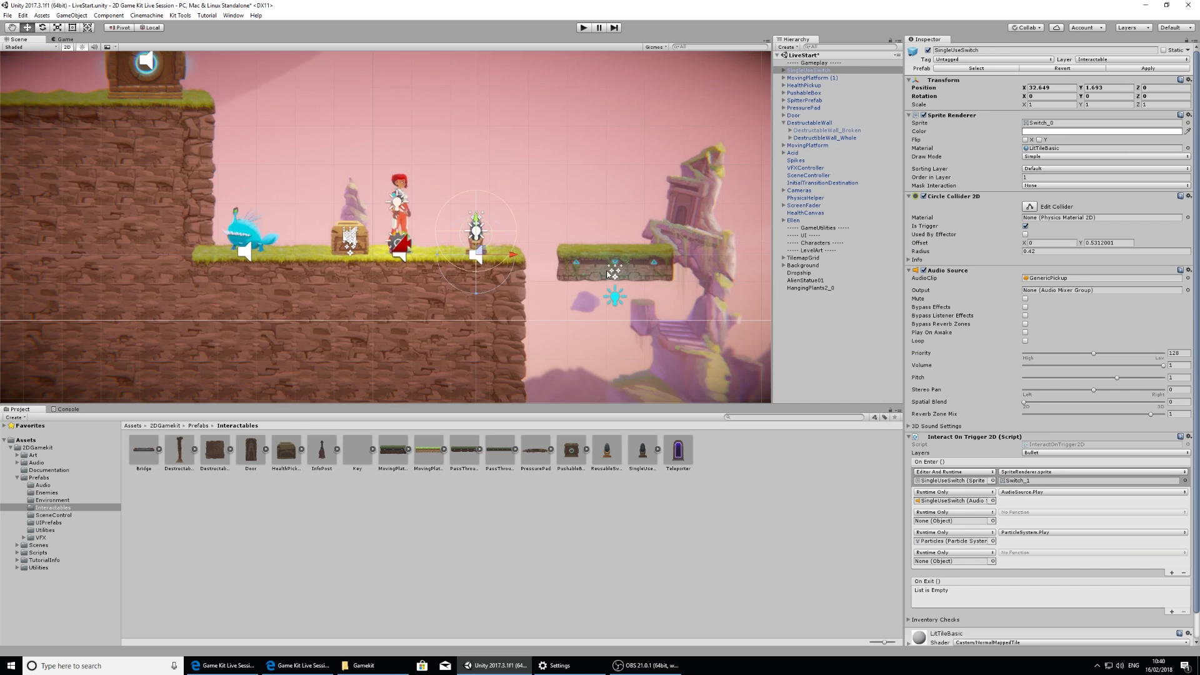
{"action": "scroll", "coordinate": [609, 273], "scroll_direction": "down", "scroll_amount": 2}
{"action": "scroll", "coordinate": [610, 274], "scroll_direction": "down", "scroll_amount": 2}
{"action": "middle_click_drag", "start_coordinate": [719, 225], "coordinate": [585, 221]}
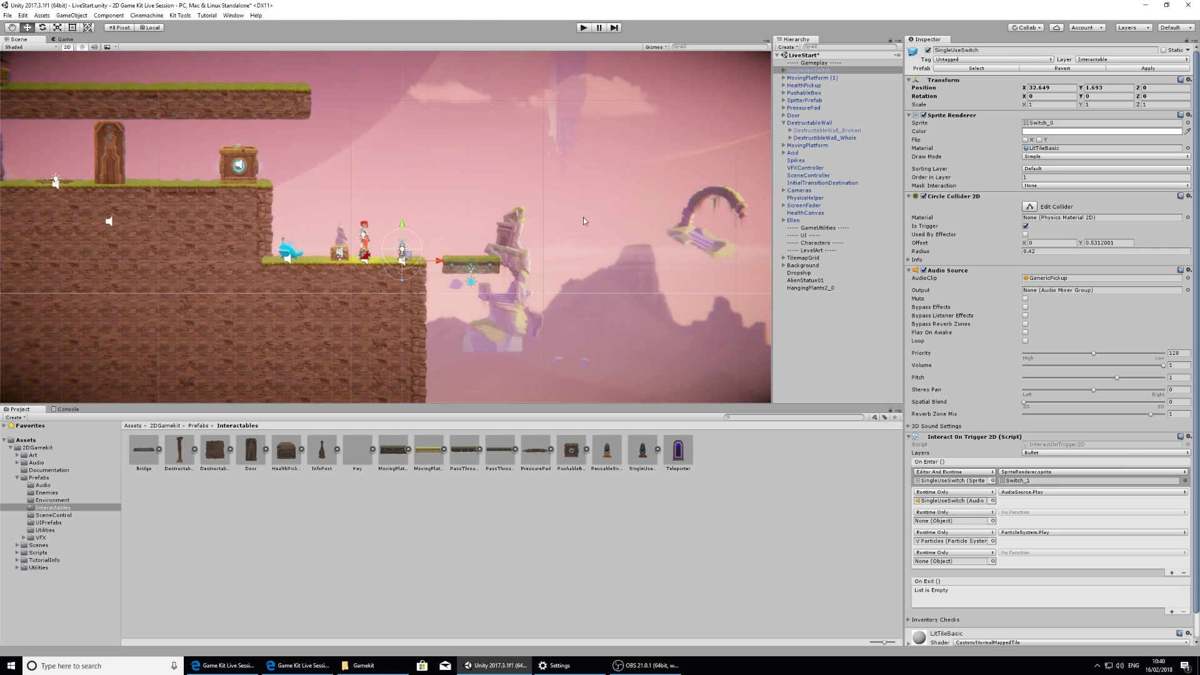
{"action": "left_click", "coordinate": [582, 28]}
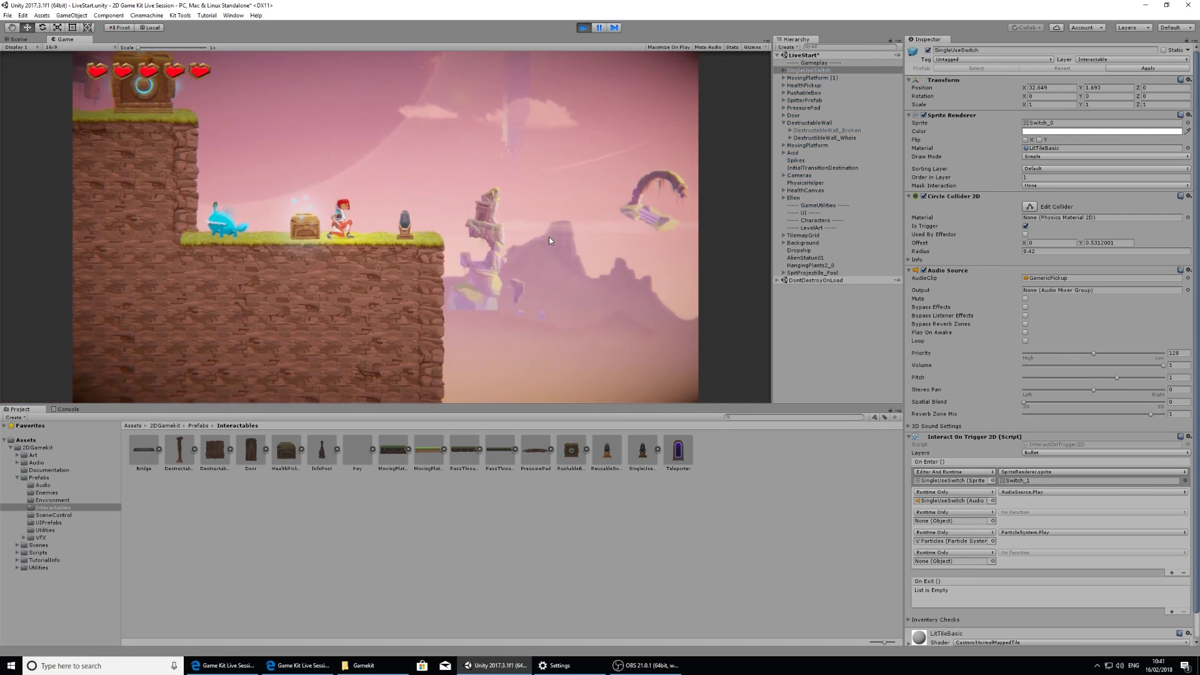
{"action": "key", "text": "o"}
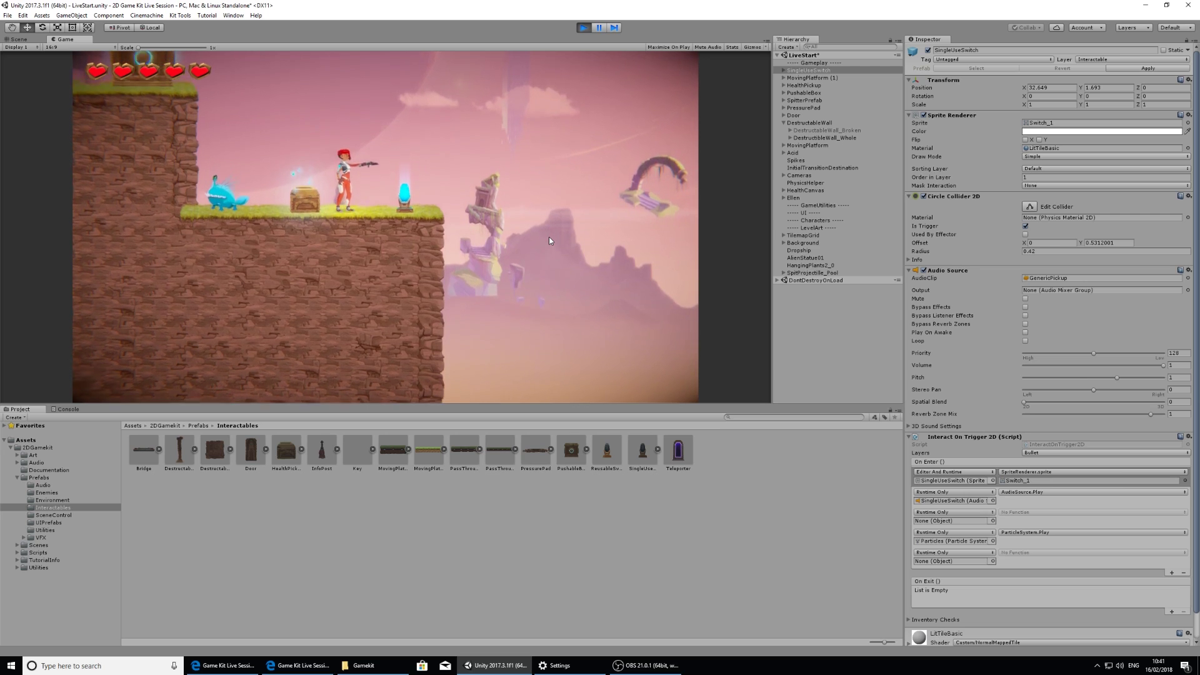
{"action": "key", "text": "space"}
{"action": "key", "text": "space"}
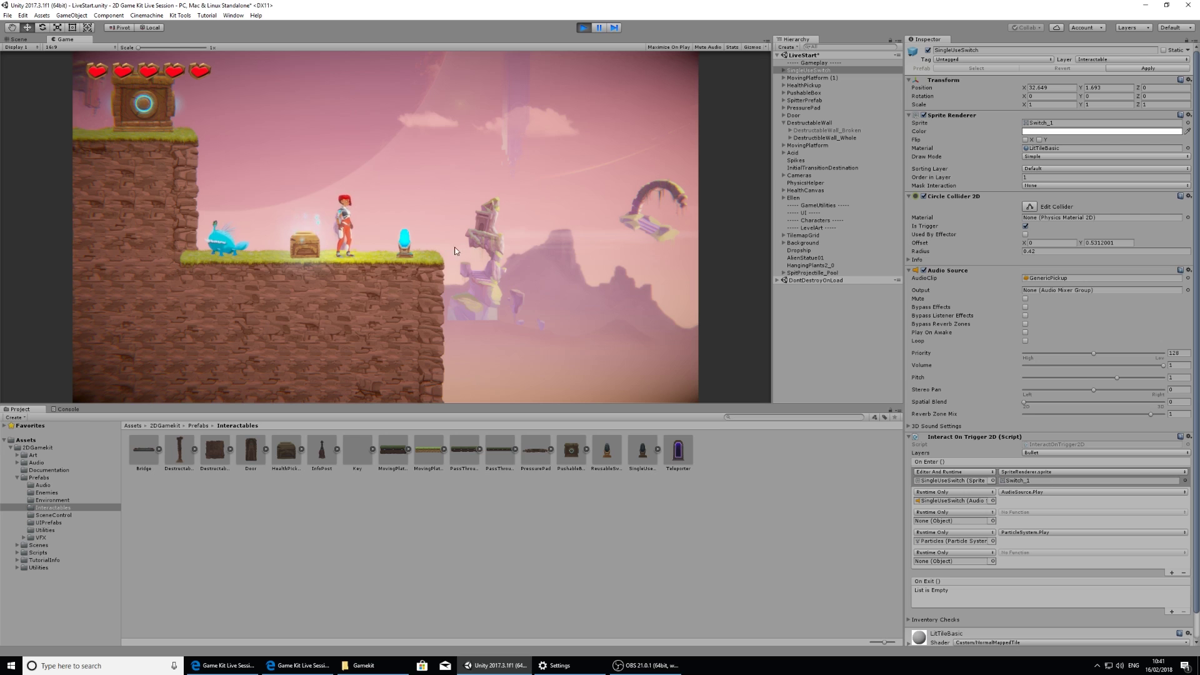
{"action": "left_click", "coordinate": [583, 28]}
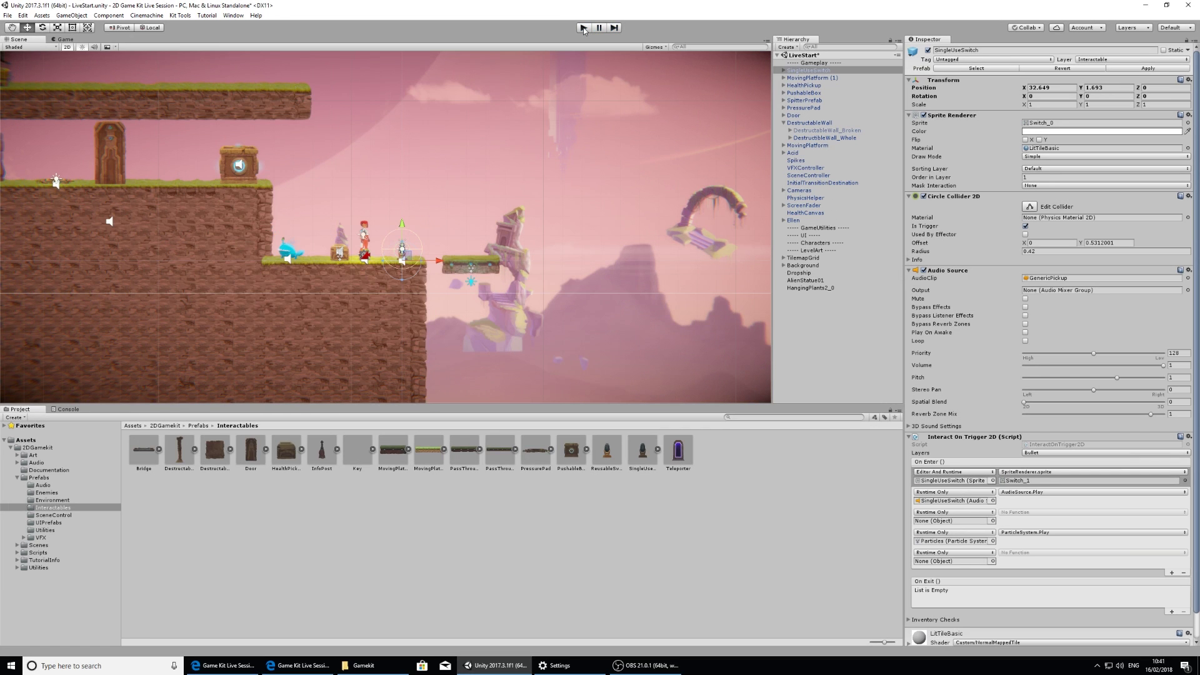
{"action": "left_click", "coordinate": [811, 70]}
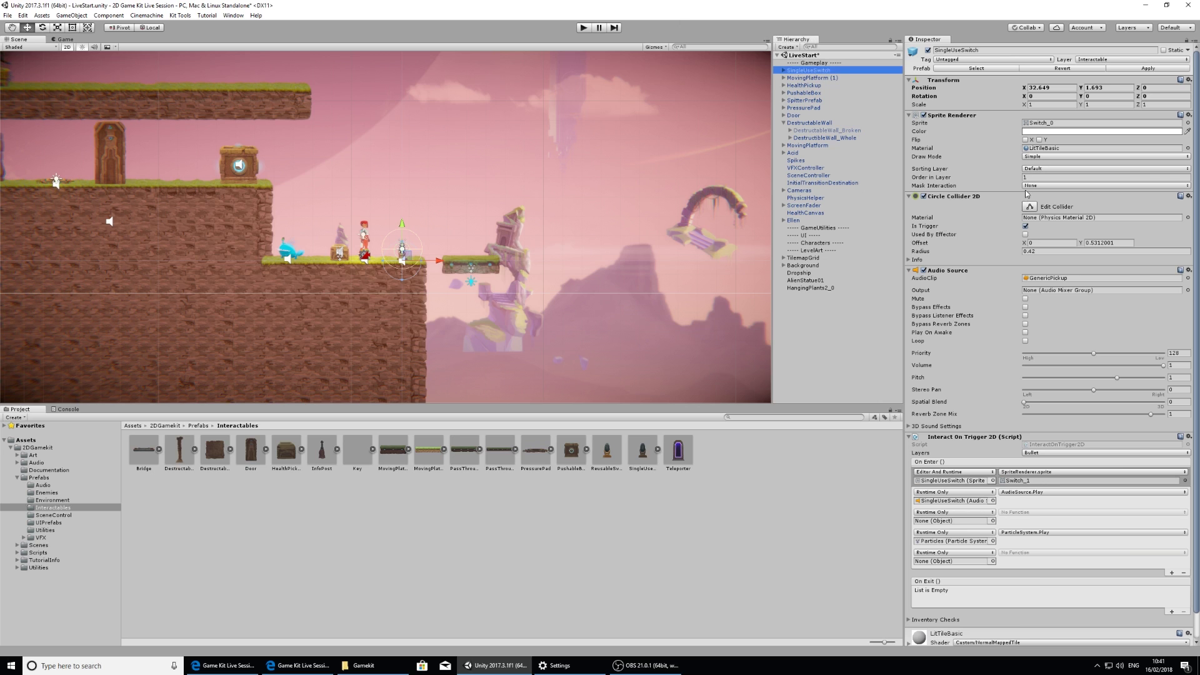
{"action": "scroll", "coordinate": [1028, 191], "scroll_direction": "down", "scroll_amount": 2}
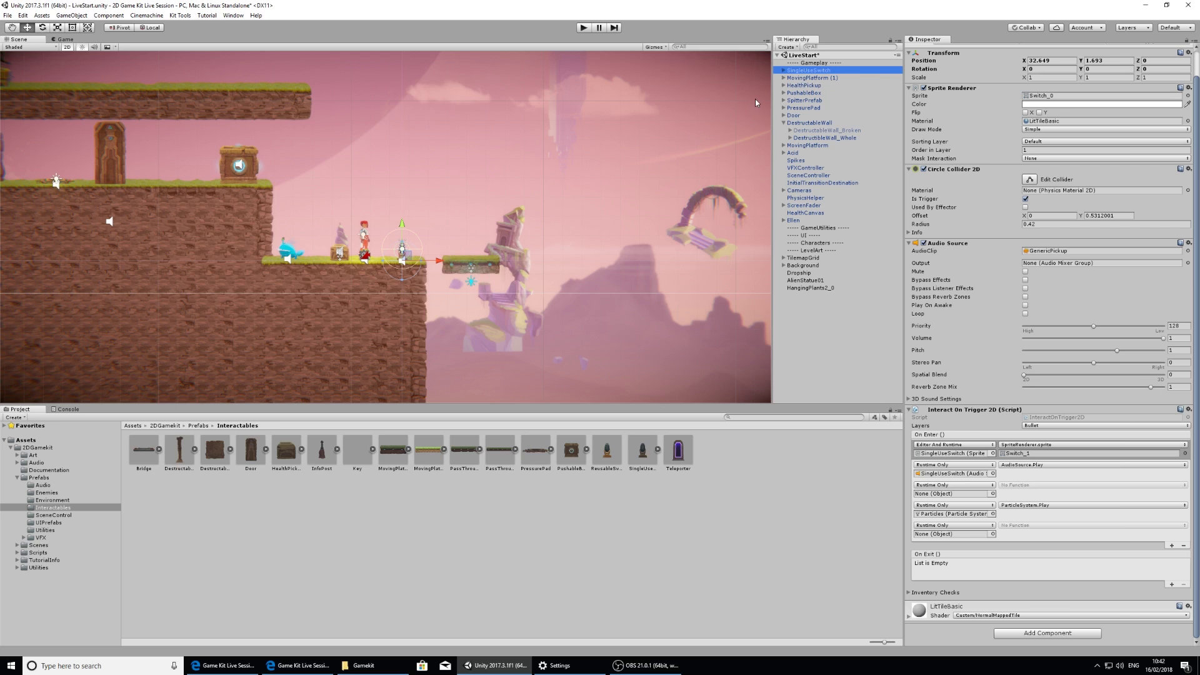
- Assign MovingPlatform (1) as the switch's On Enter target, then inspect its functions and settings
{"action": "left_click", "coordinate": [797, 79]}
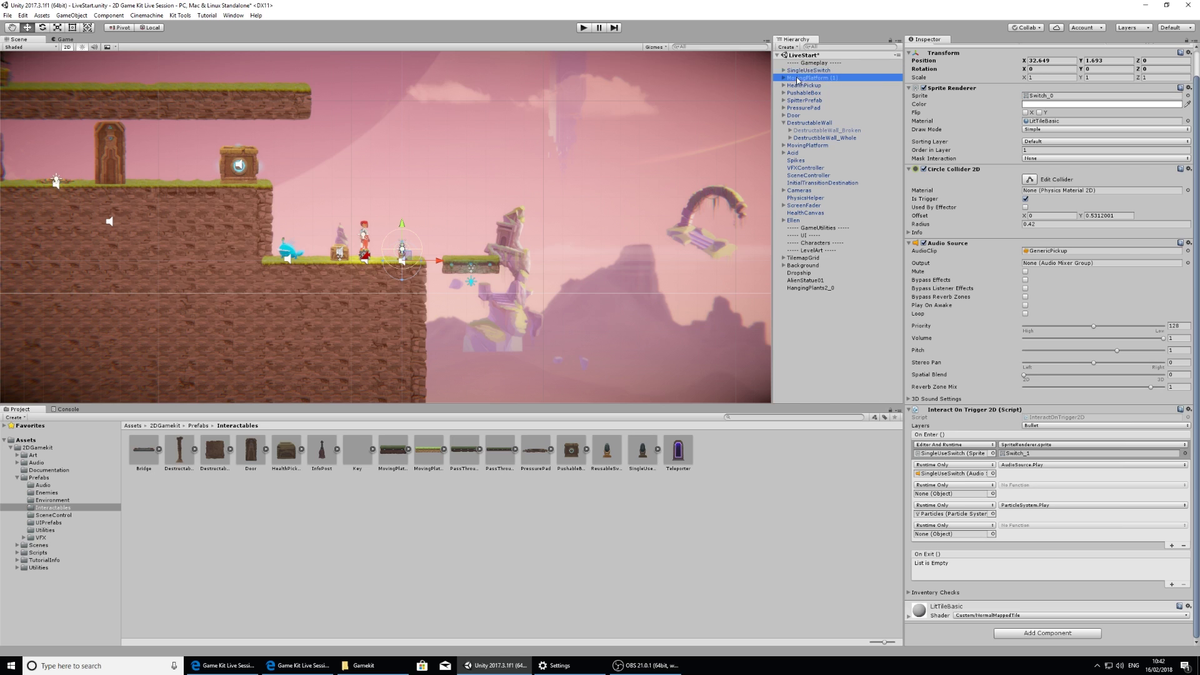
{"action": "left_click_drag", "start_coordinate": [798, 79], "coordinate": [942, 535]}
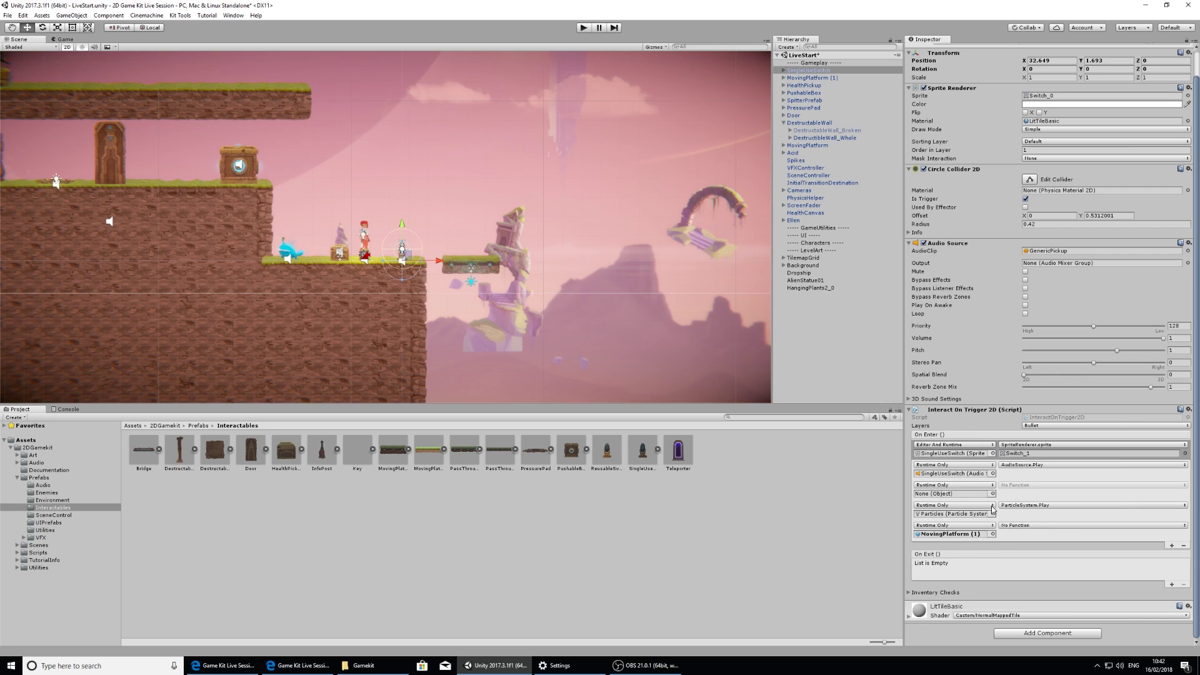
{"action": "left_click", "coordinate": [1043, 526]}
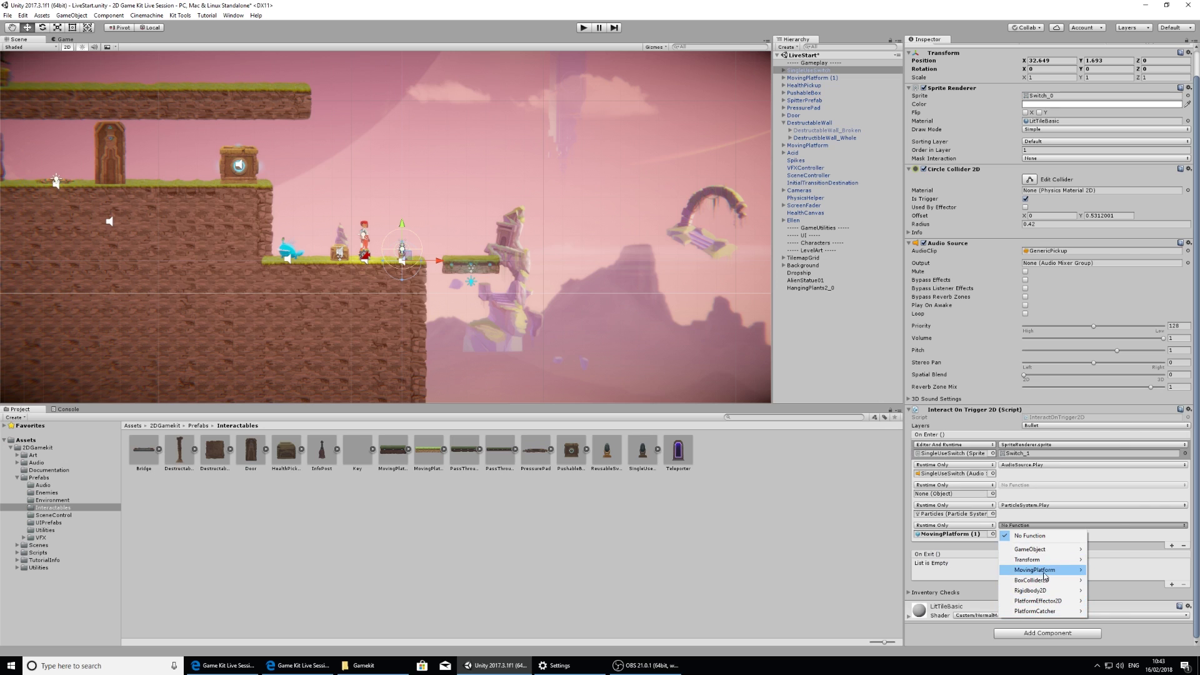
{"action": "mouse_move", "coordinate": [1041, 570]}
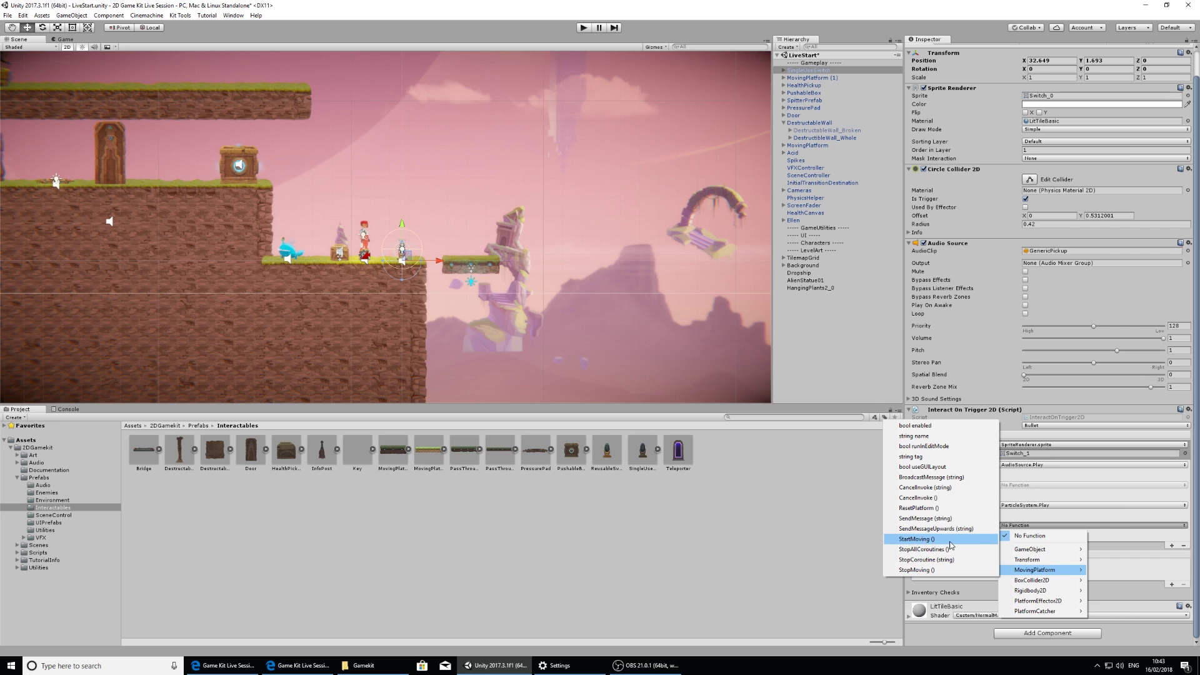
{"action": "left_click", "coordinate": [828, 79]}
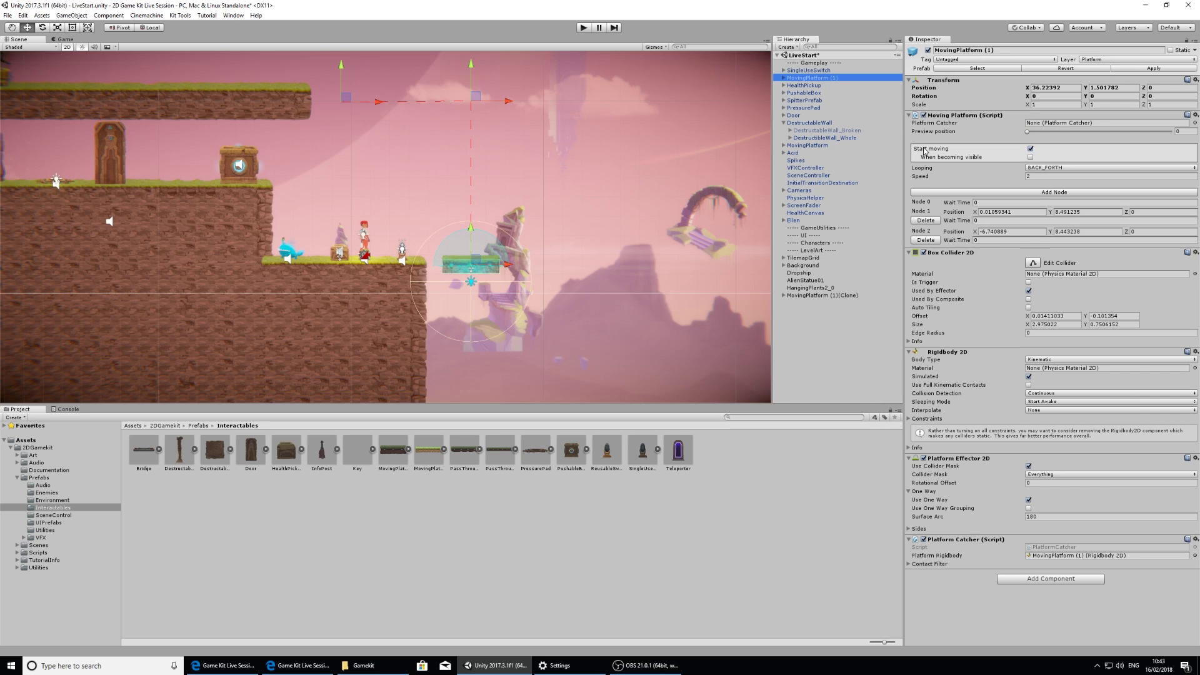
- Turn off Start moving on MovingPlatform (1), then test-play by having Ellen shoot the switch
{"action": "left_click", "coordinate": [1030, 149]}
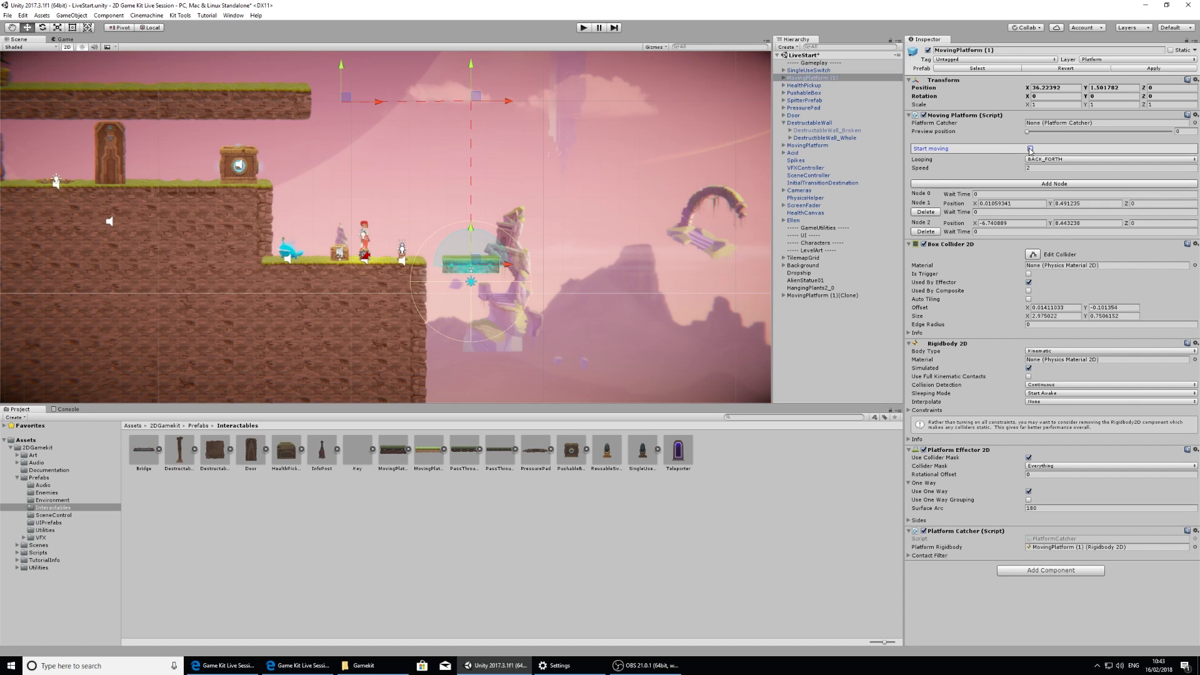
{"action": "left_click", "coordinate": [585, 30]}
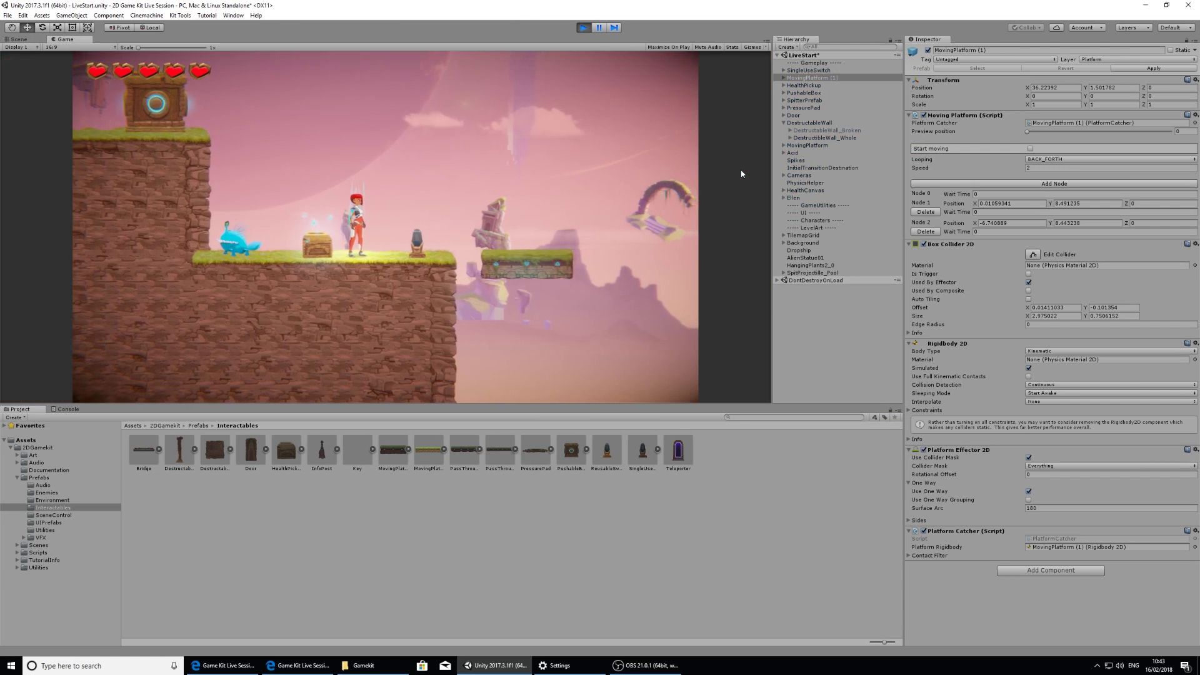
{"action": "key", "text": "a"}
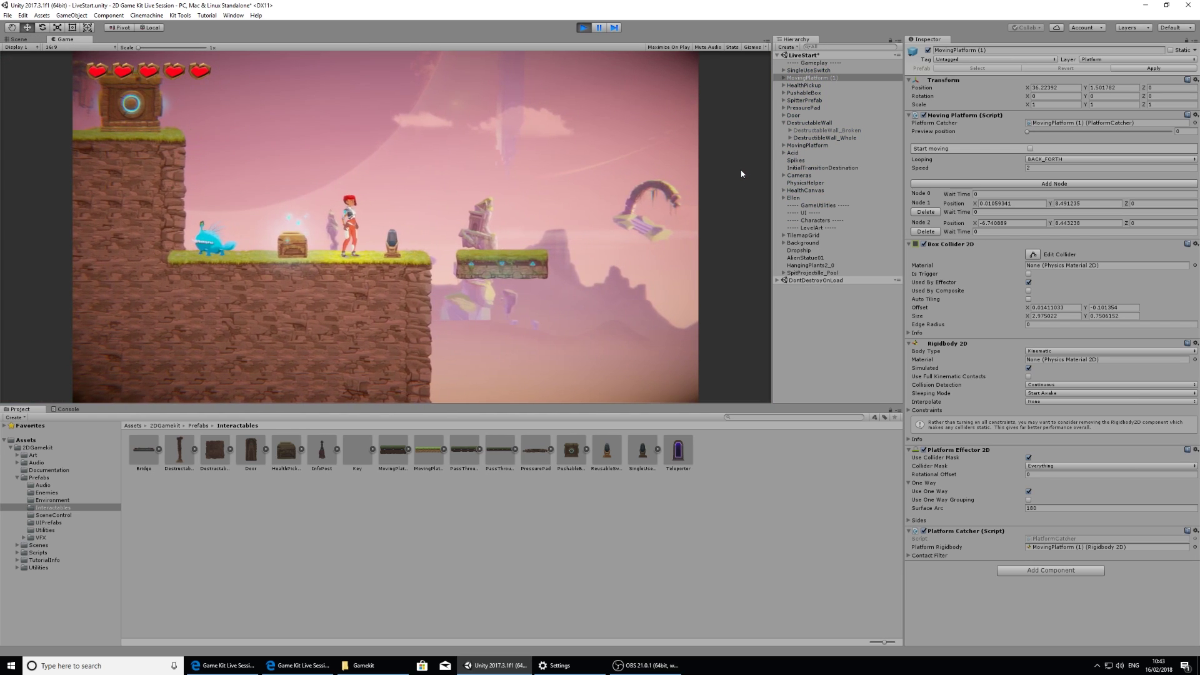
{"action": "key", "text": "o"}
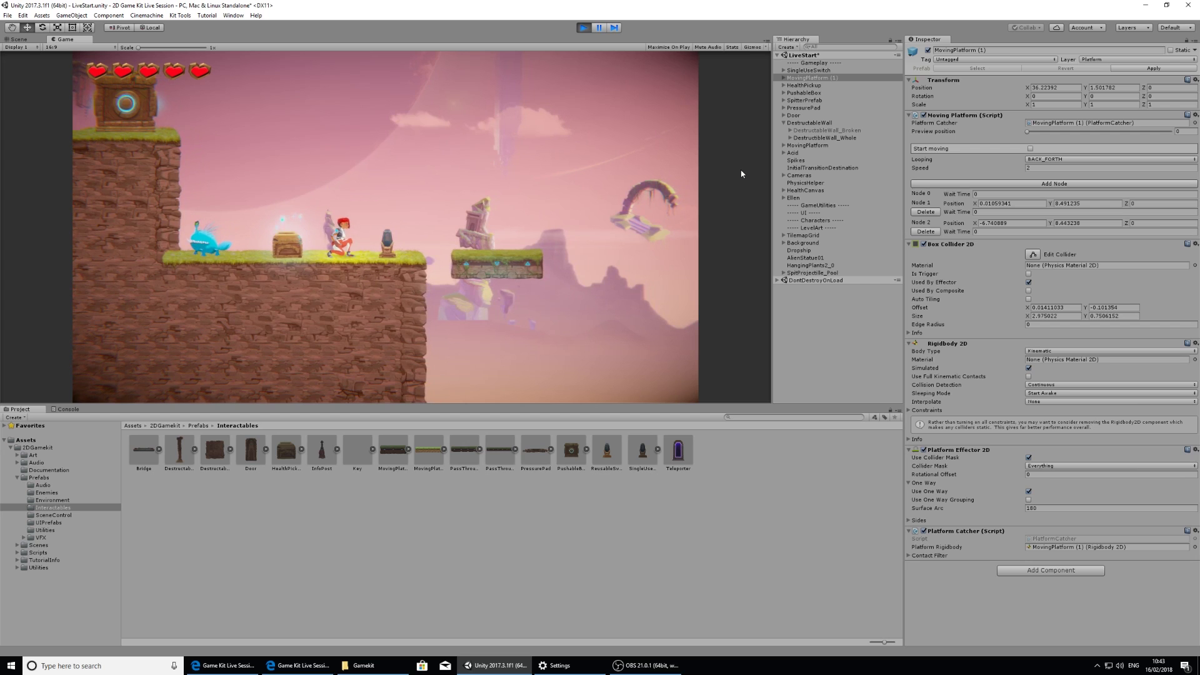
{"action": "key", "text": "s"}
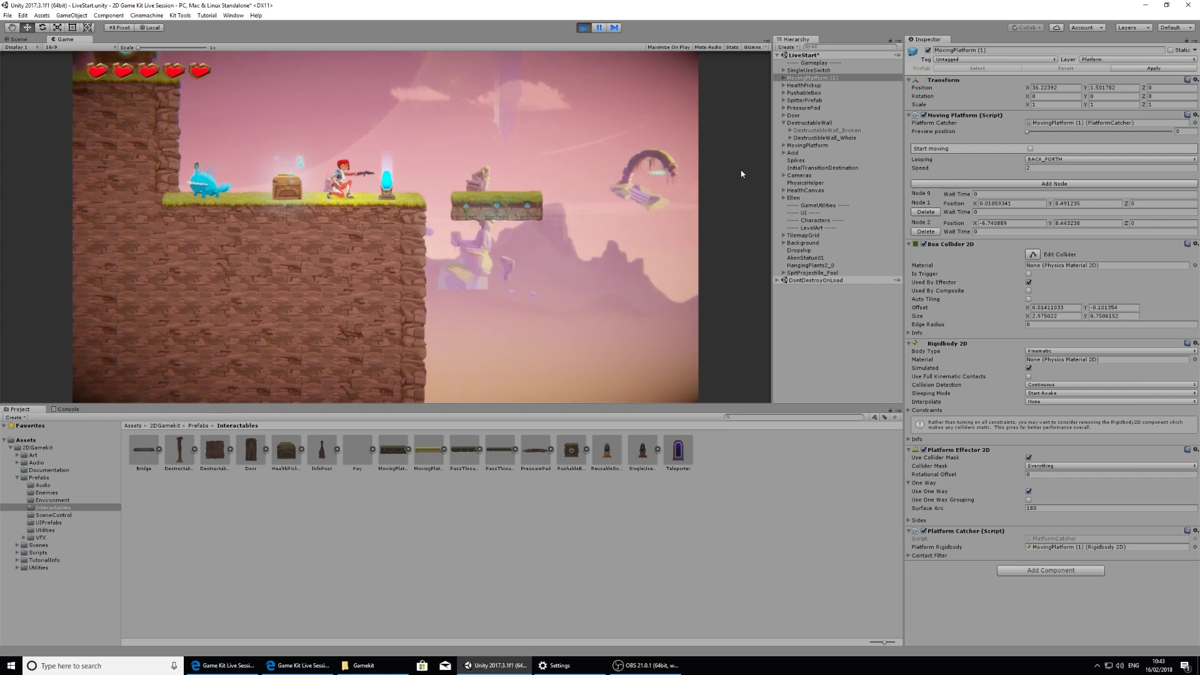
{"action": "key", "text": "space"}
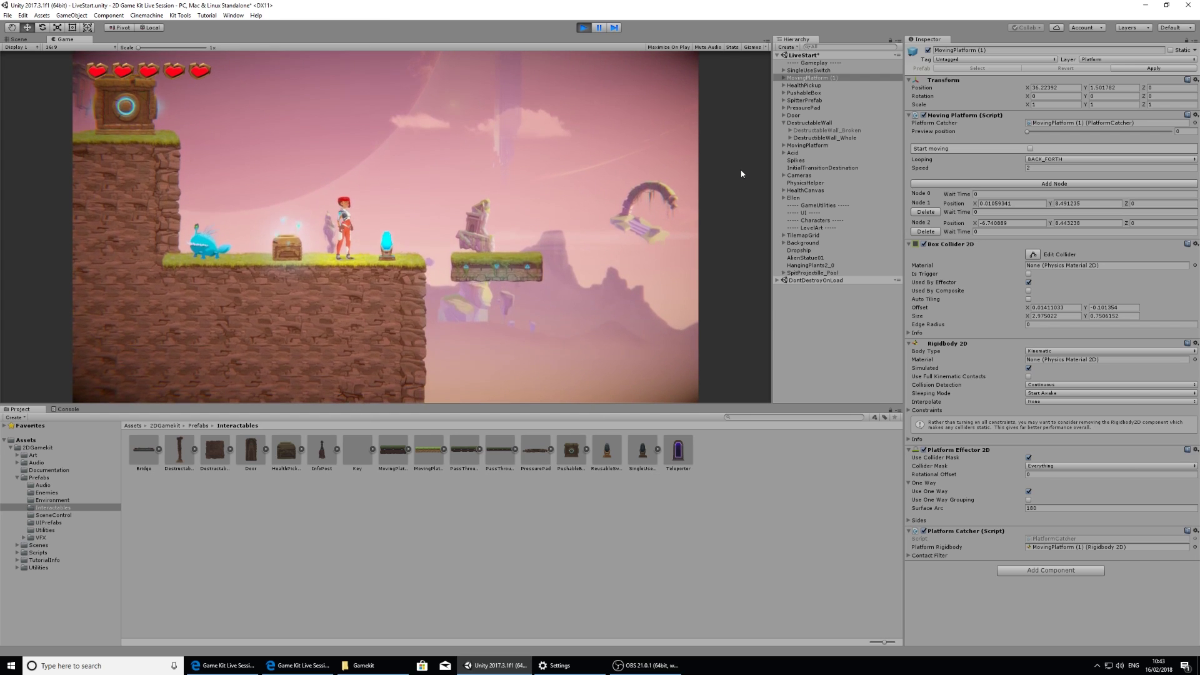
{"action": "left_click", "coordinate": [584, 28]}
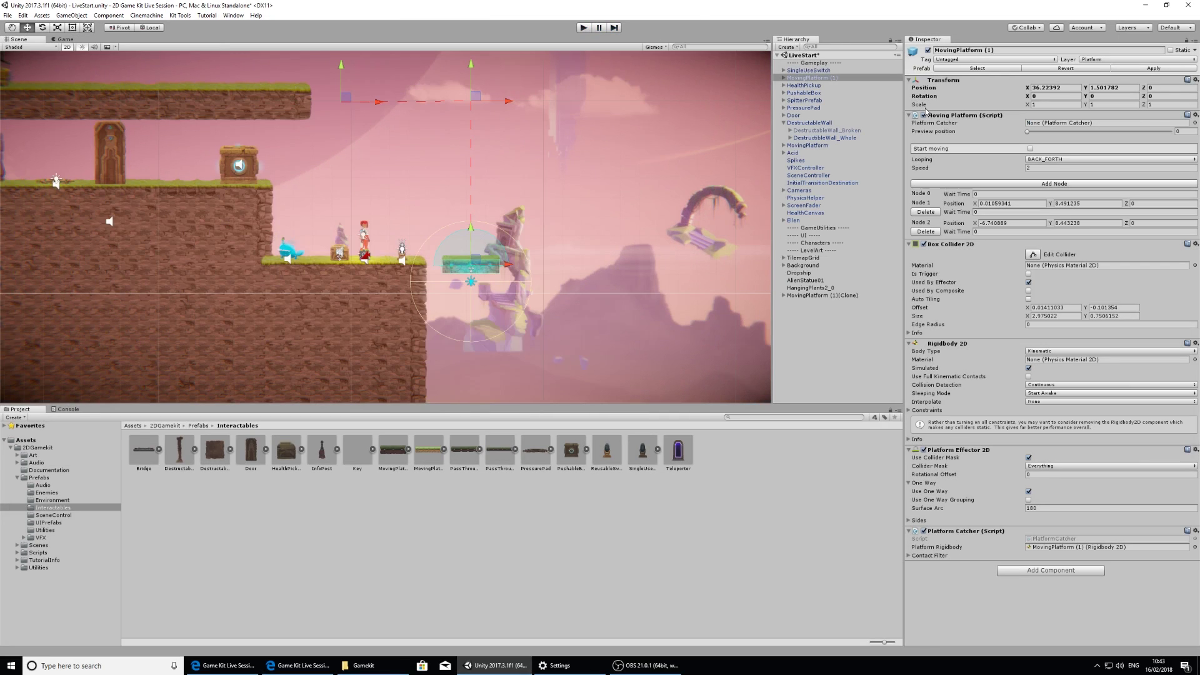
- Set the SingleUseSwitch On Enter entry's function to MovingPlatform > StartMoving ()
{"action": "left_click", "coordinate": [816, 72]}
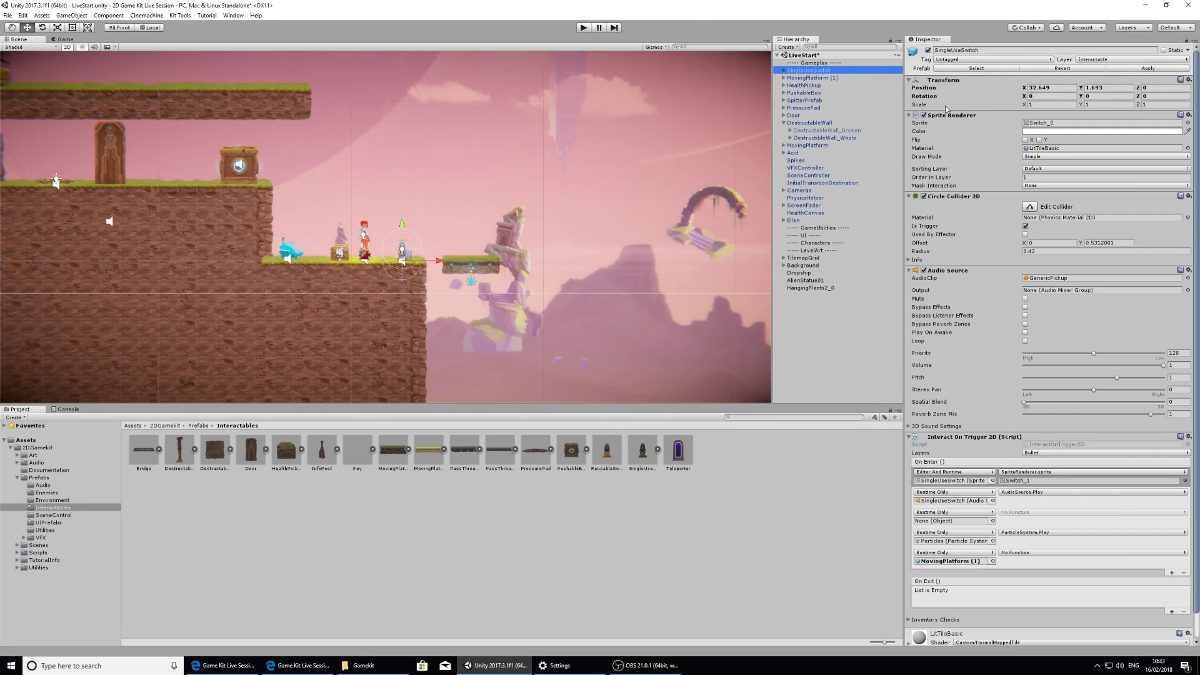
{"action": "scroll", "coordinate": [1085, 299], "scroll_direction": "down", "scroll_amount": 2}
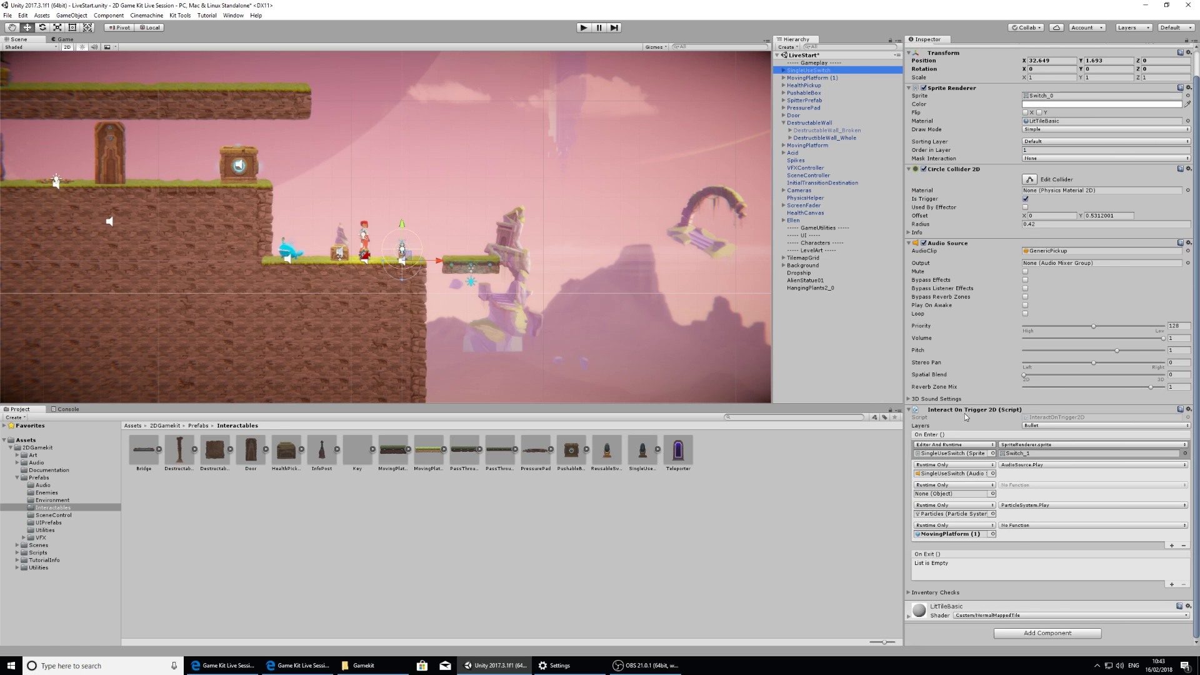
{"action": "left_click", "coordinate": [1033, 525]}
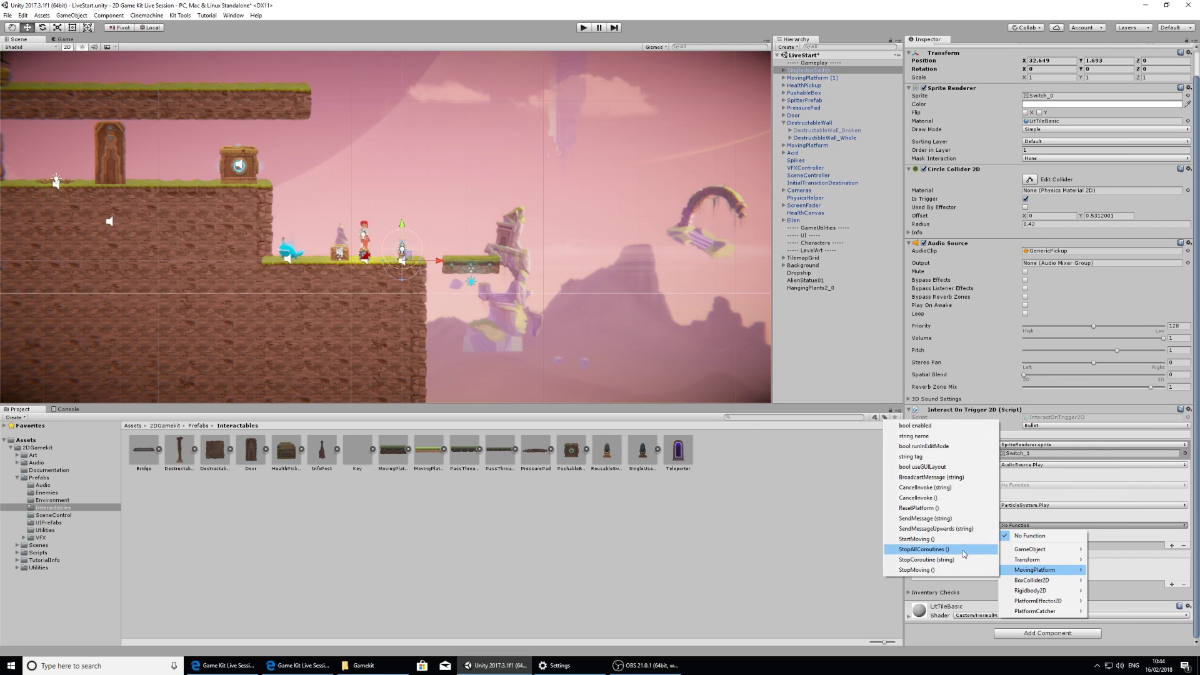
{"action": "left_click", "coordinate": [926, 542]}
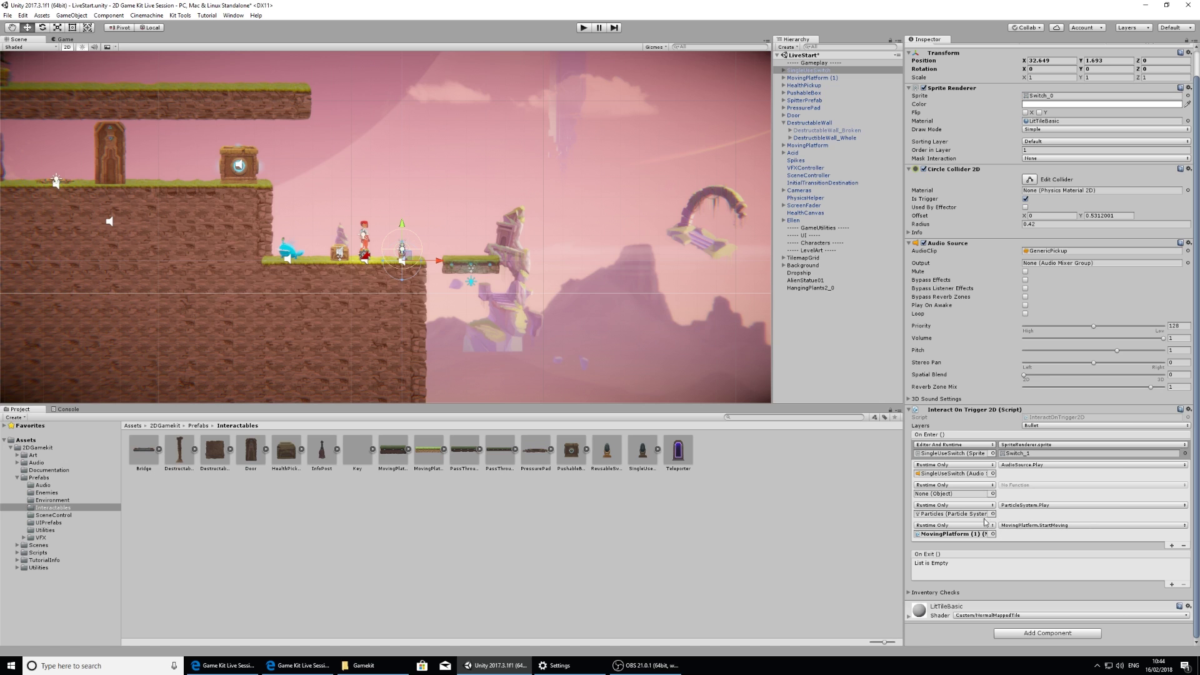
- Play the level, running Ellen right and jumping onto the moving platform to ride it up
{"action": "left_click", "coordinate": [584, 28]}
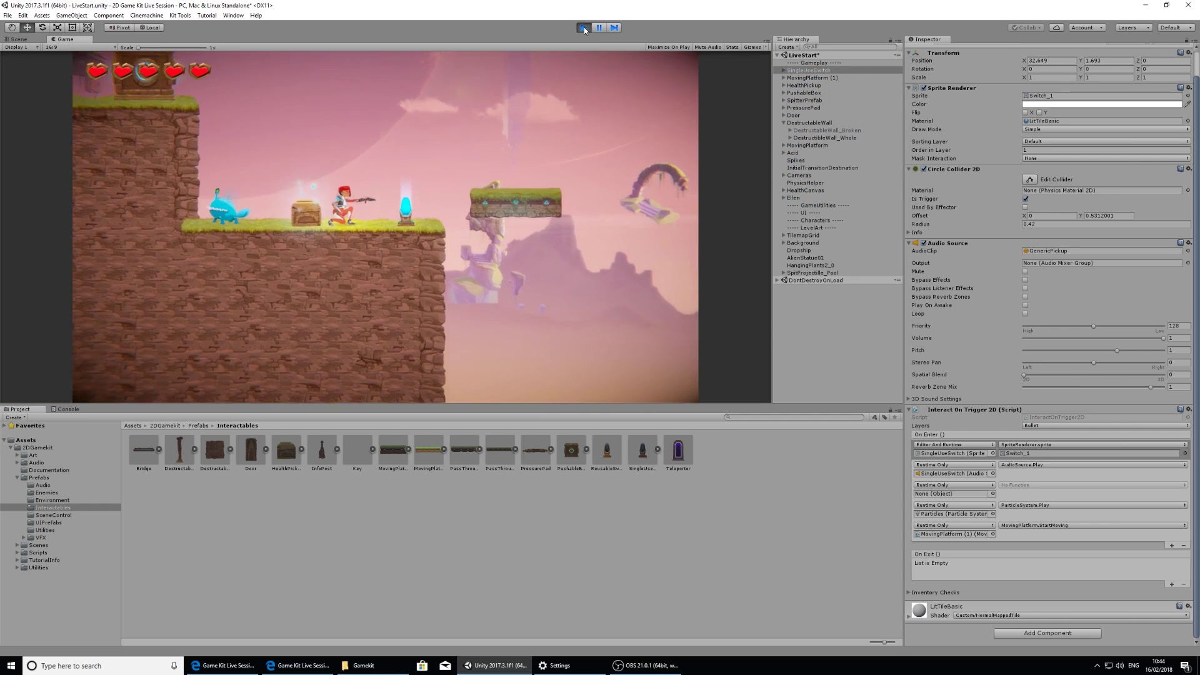
{"action": "key", "text": "d"}
{"action": "key", "text": "space"}
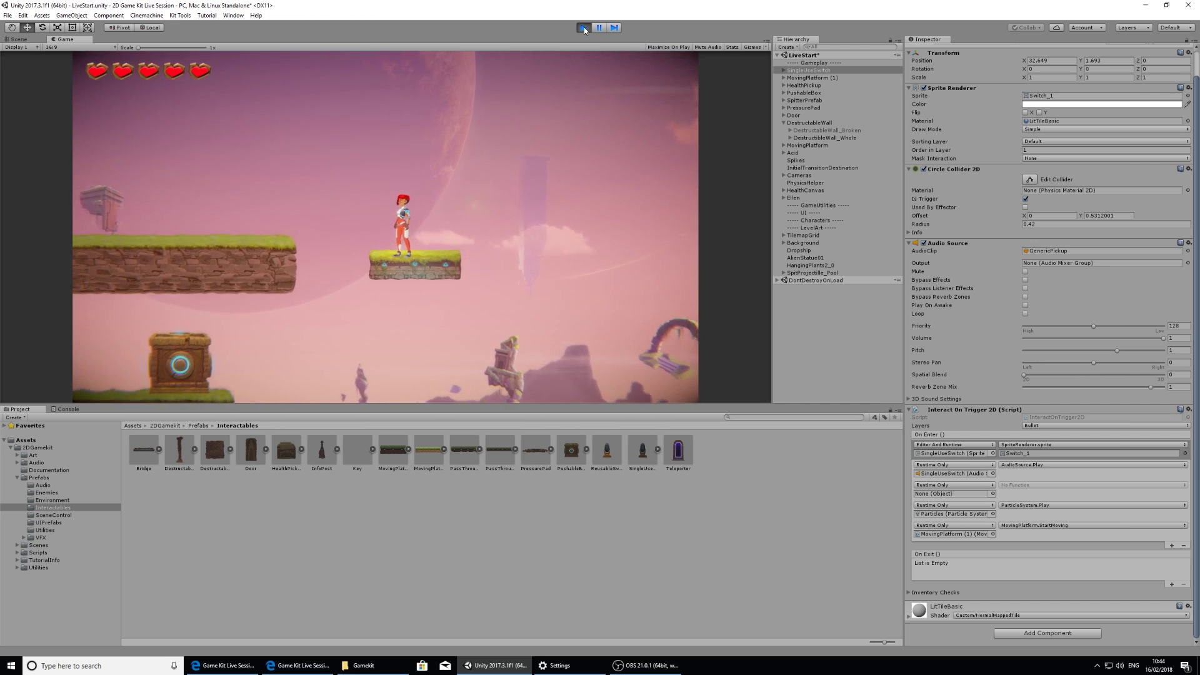
{"action": "key", "text": "space"}
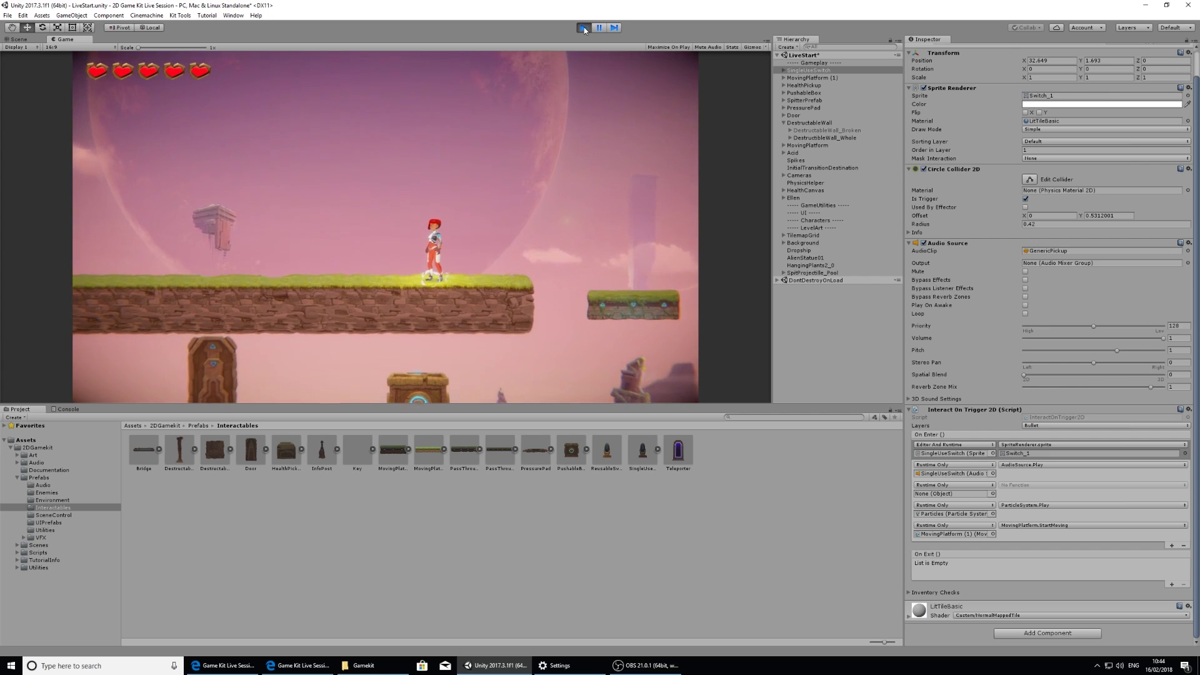